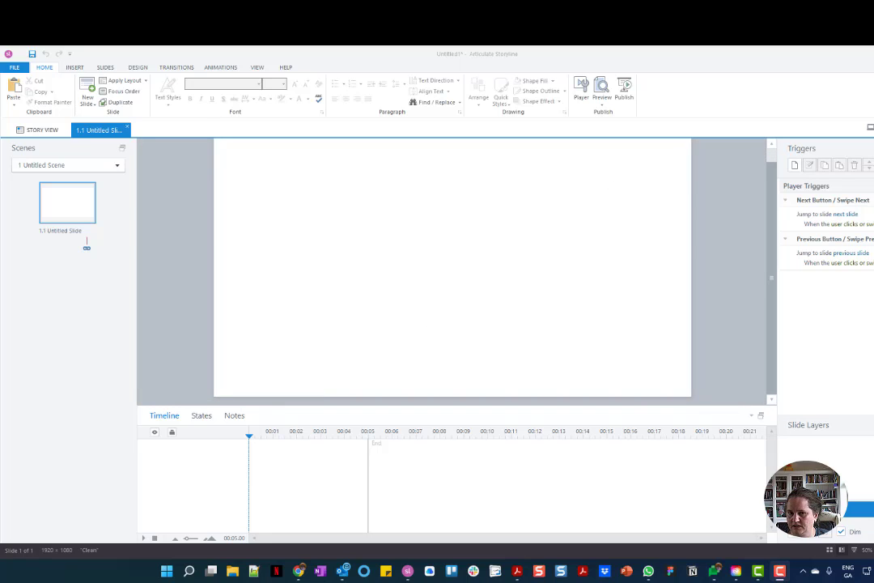
Insert a rounded button about 518 by 96 px in the slide's upper left area and place two copies below it.
{"action": "left_click", "coordinate": [74, 67]}
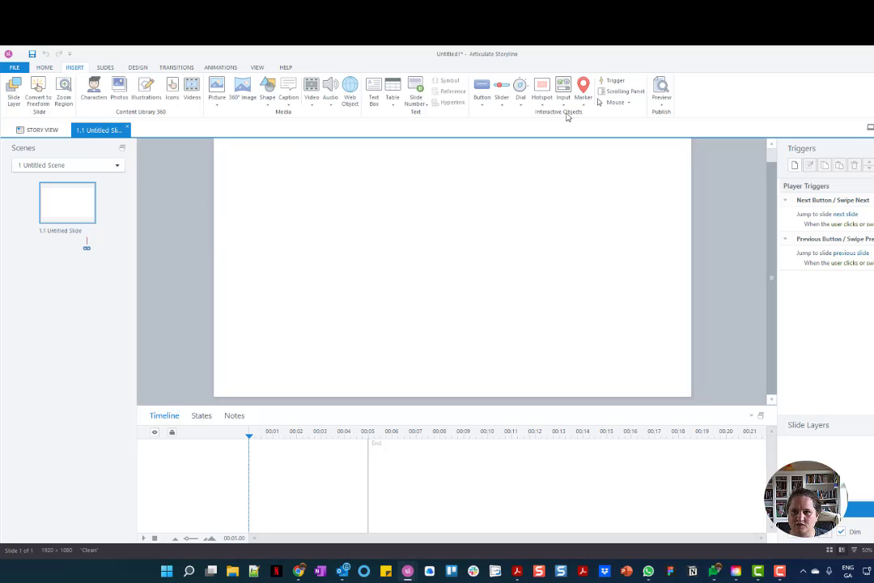
{"action": "left_click", "coordinate": [481, 100]}
{"action": "left_click", "coordinate": [450, 190]}
{"action": "left_click_drag", "start_coordinate": [252, 182], "coordinate": [381, 204]}
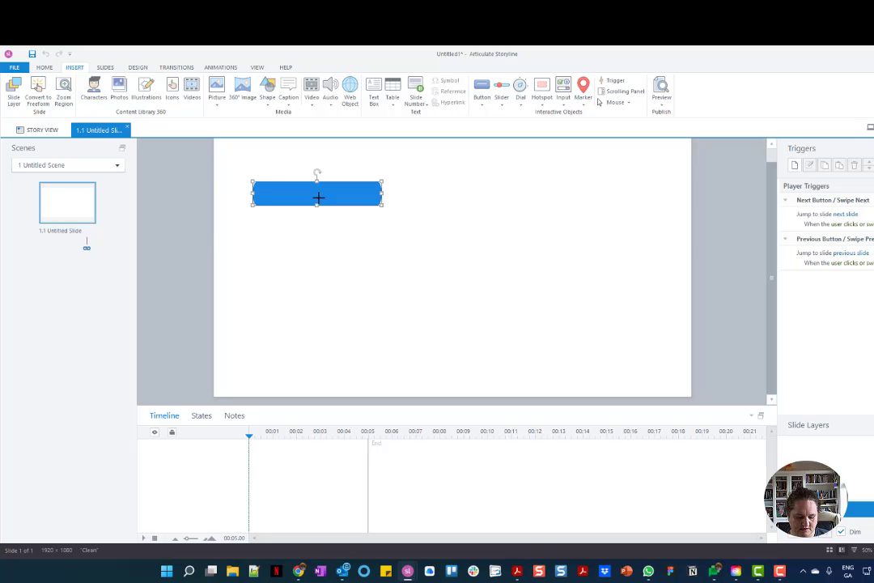
{"action": "left_click_drag", "start_coordinate": [283, 195], "coordinate": [285, 262]}
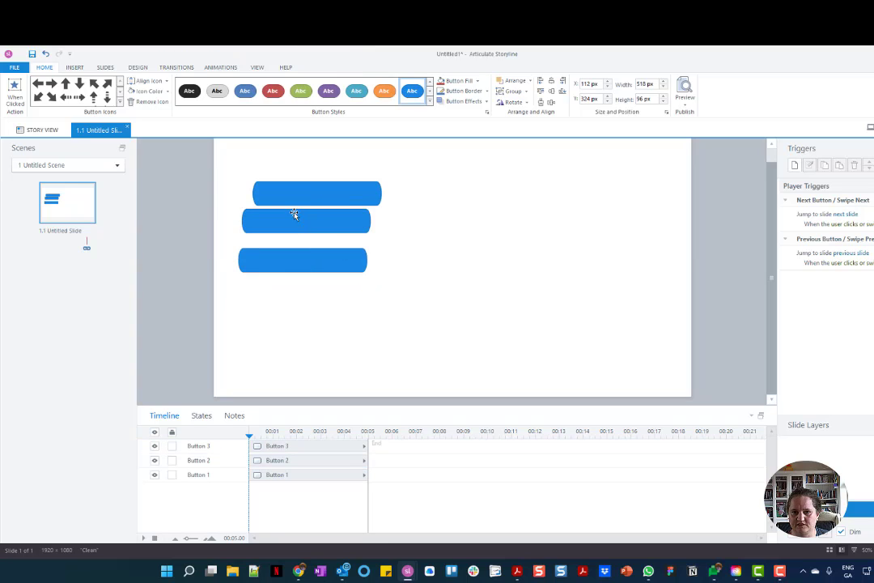
Align the three buttons on their centres and distribute them evenly in the vertical direction.
{"action": "left_click_drag", "start_coordinate": [295, 217], "coordinate": [319, 227]}
{"action": "left_click_drag", "start_coordinate": [220, 152], "coordinate": [453, 284]}
{"action": "left_click", "coordinate": [541, 81]}
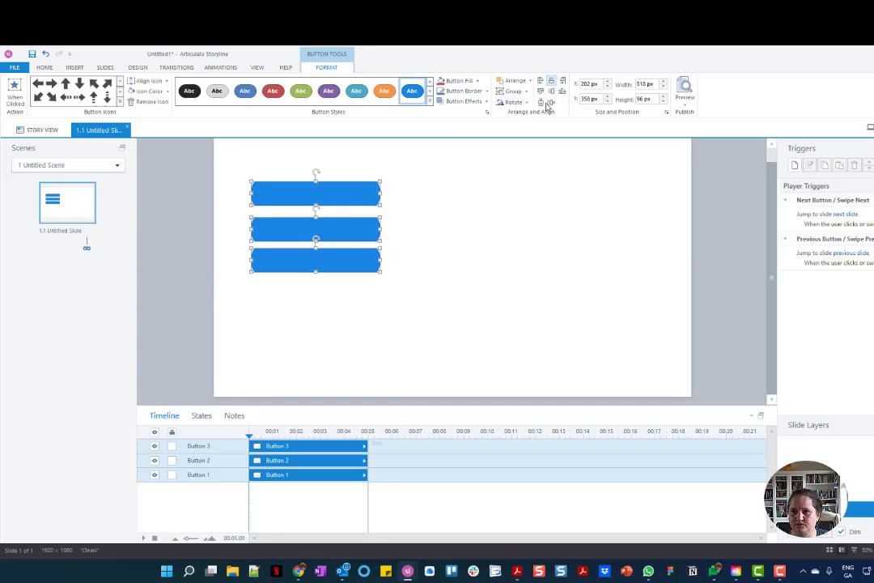
{"action": "left_click", "coordinate": [541, 103]}
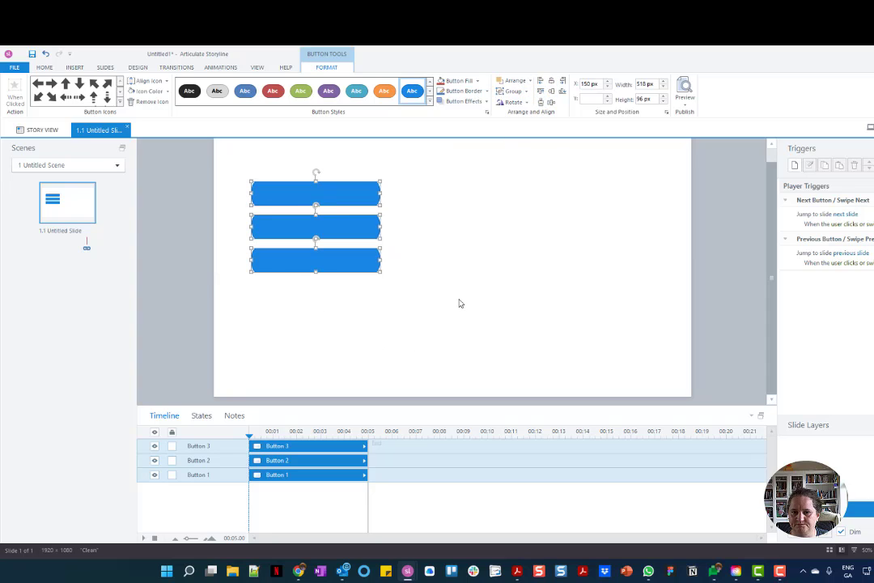
{"action": "left_click", "coordinate": [401, 272]}
Label the three buttons, from top to bottom, Option 1, Option 2 and Option 3.
{"action": "left_click", "coordinate": [300, 195]}
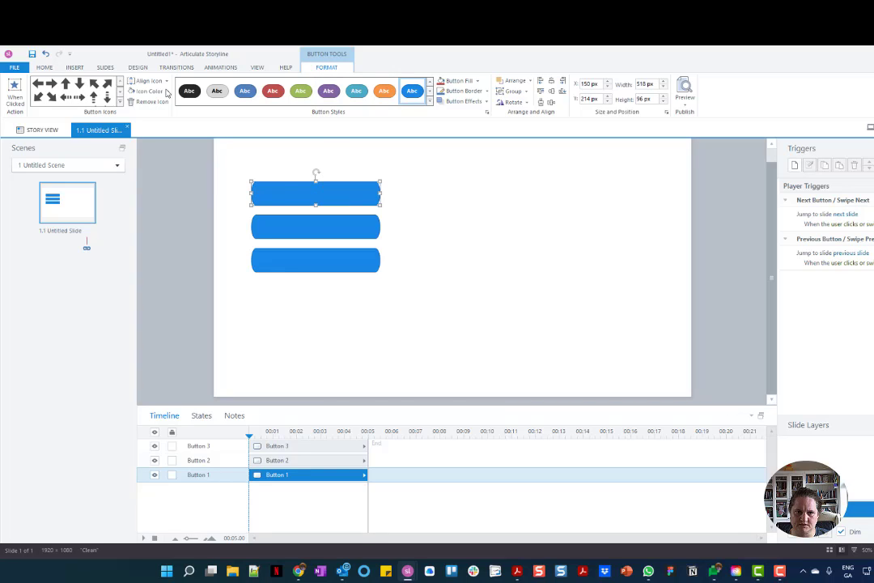
{"action": "right_click", "coordinate": [282, 188]}
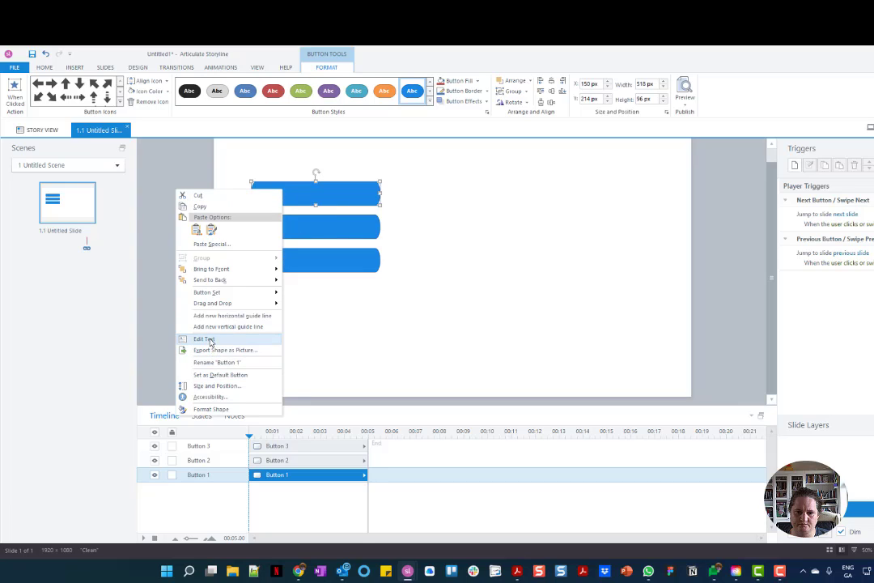
{"action": "key", "text": "Escape"}
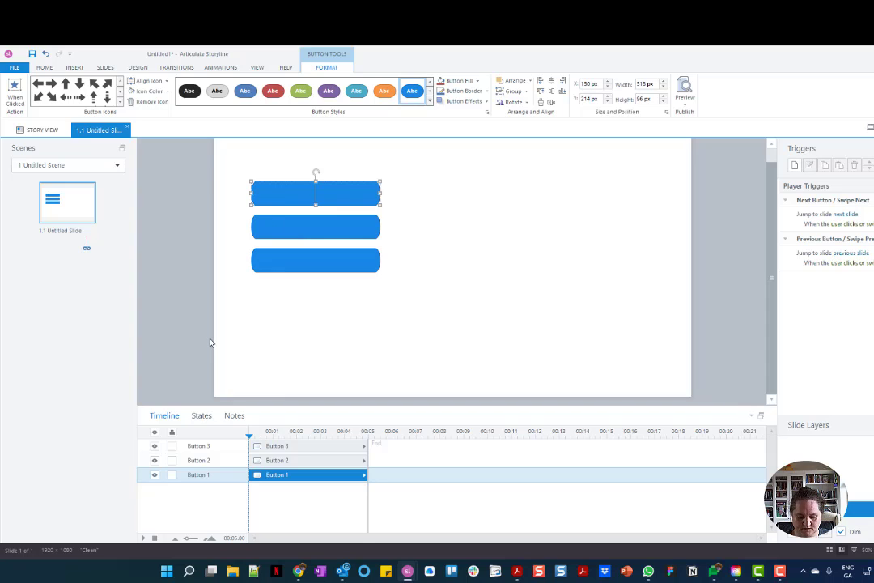
{"action": "type", "text": "Option 1"}
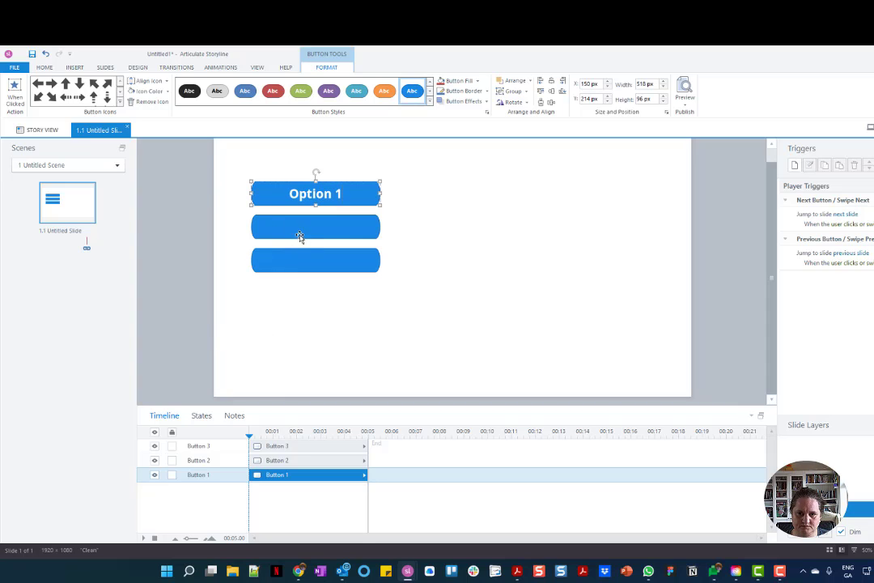
{"action": "left_click", "coordinate": [297, 230]}
{"action": "right_click", "coordinate": [298, 230]}
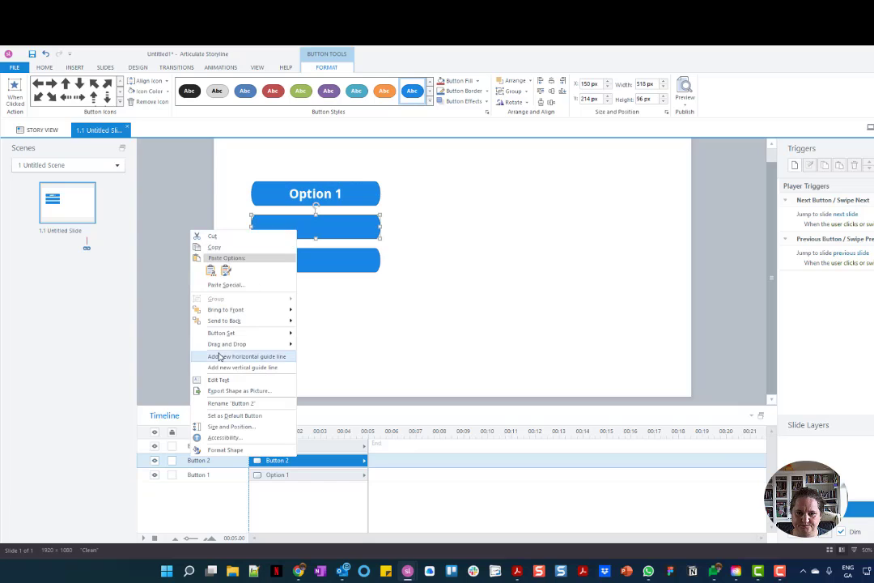
{"action": "left_click", "coordinate": [219, 379]}
{"action": "type", "text": "Option 2"}
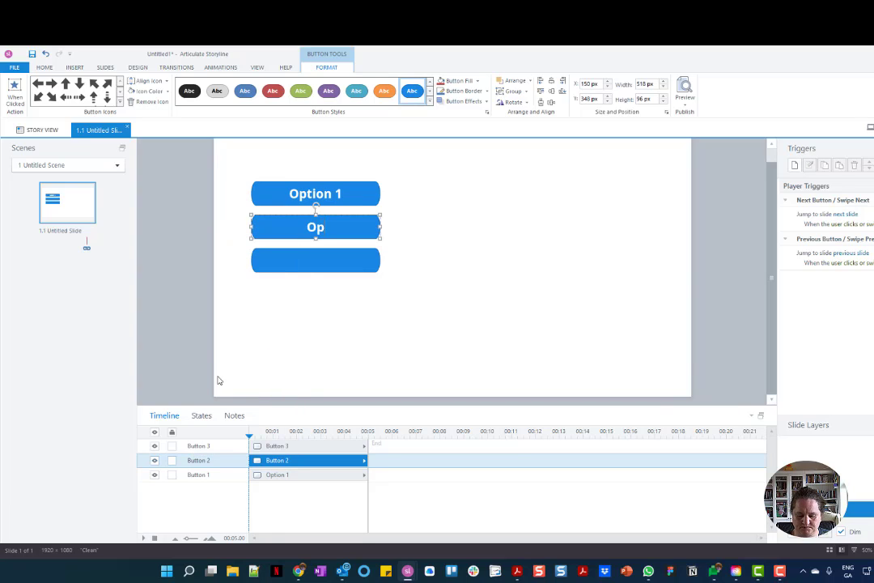
{"action": "left_click", "coordinate": [314, 268]}
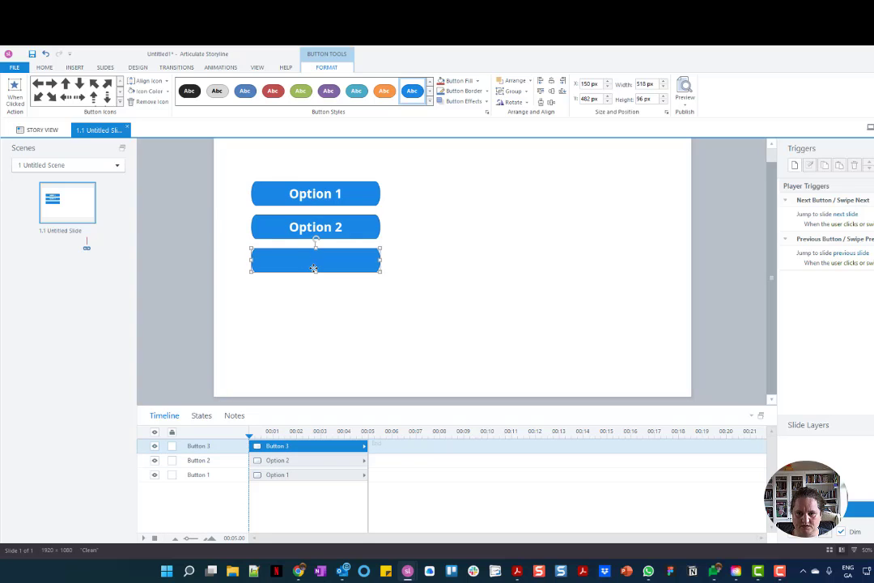
{"action": "type", "text": "Option 3"}
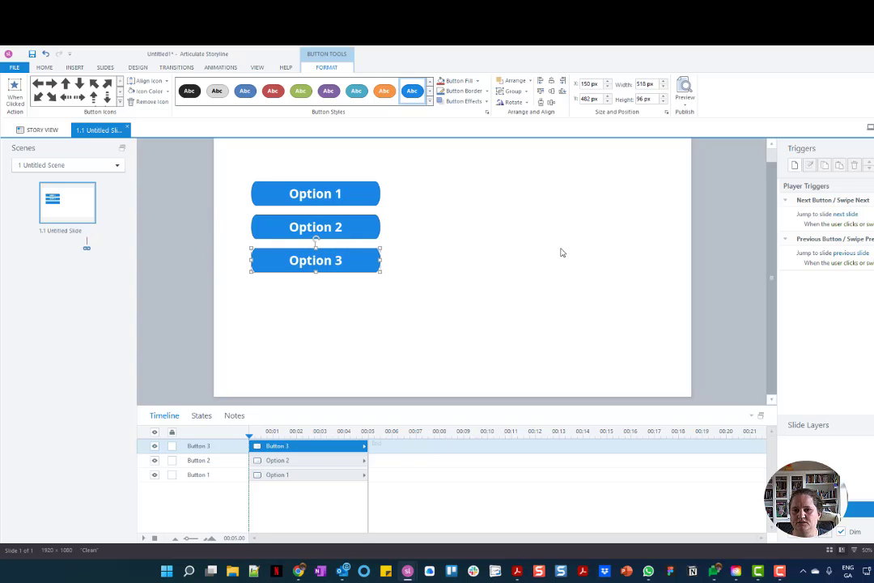
{"action": "left_click", "coordinate": [293, 353]}
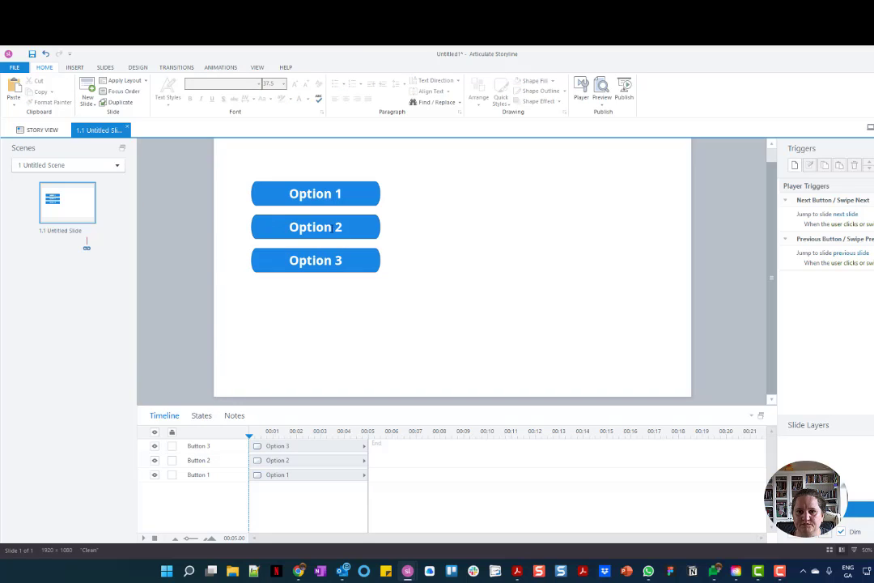
Rename the Option 1, Option 2 and Option 3 button objects btnOption1, btnOption2 and btnOption3.
{"action": "left_click", "coordinate": [314, 193]}
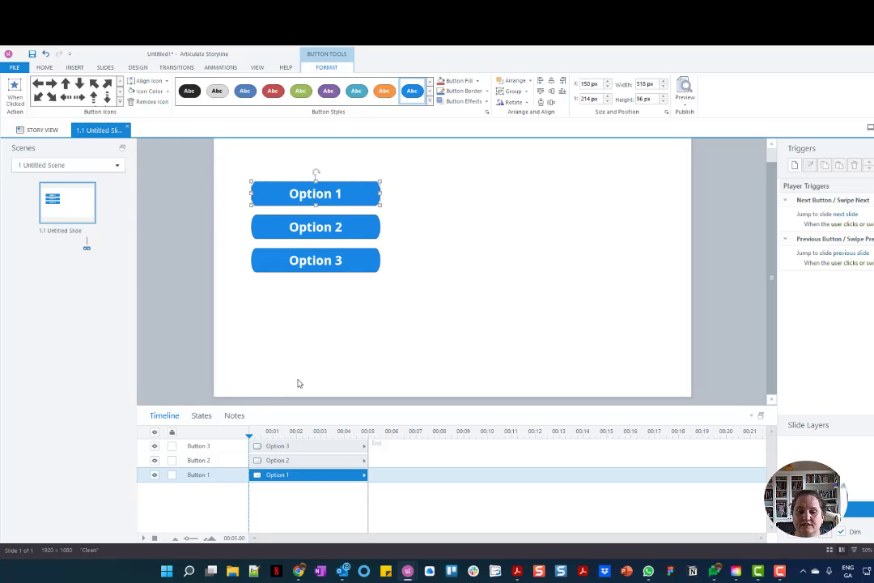
{"action": "double_click", "coordinate": [198, 475]}
{"action": "type", "text": "btnOpti"}
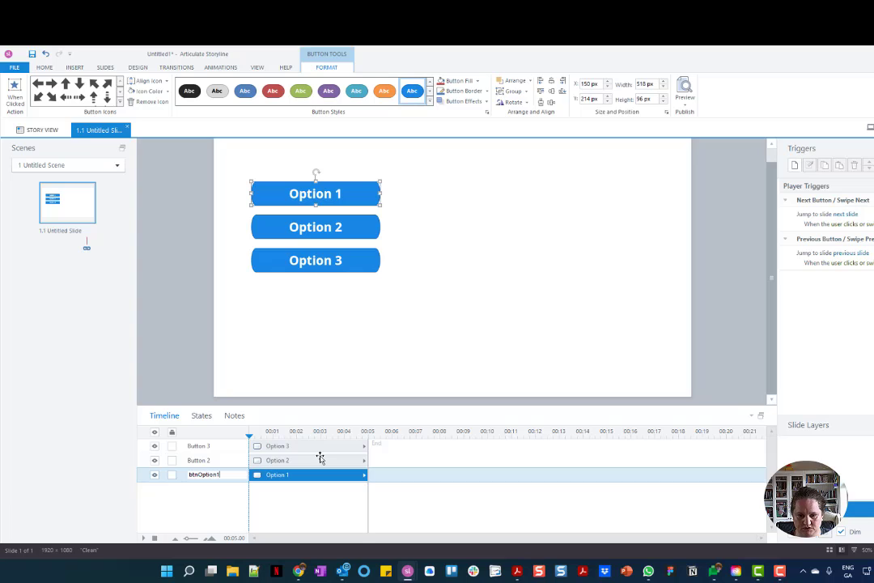
{"action": "double_click", "coordinate": [206, 460]}
{"action": "type", "text": "btnOp"}
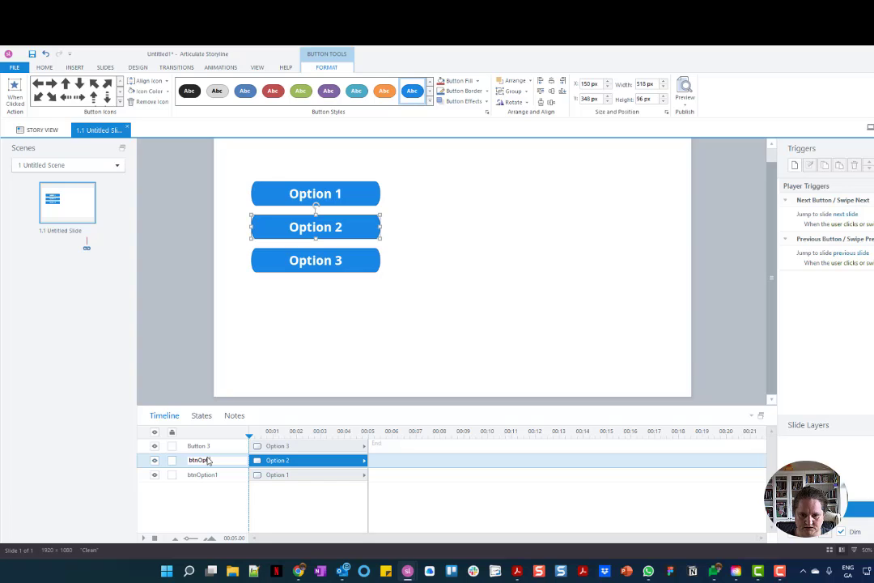
{"action": "type", "text": "tion2"}
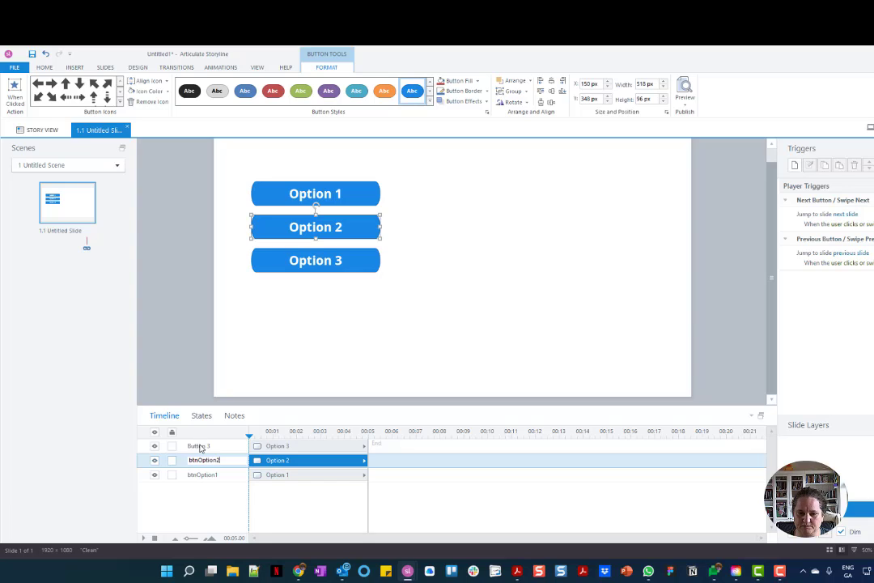
{"action": "double_click", "coordinate": [200, 446]}
{"action": "type", "text": "b"}
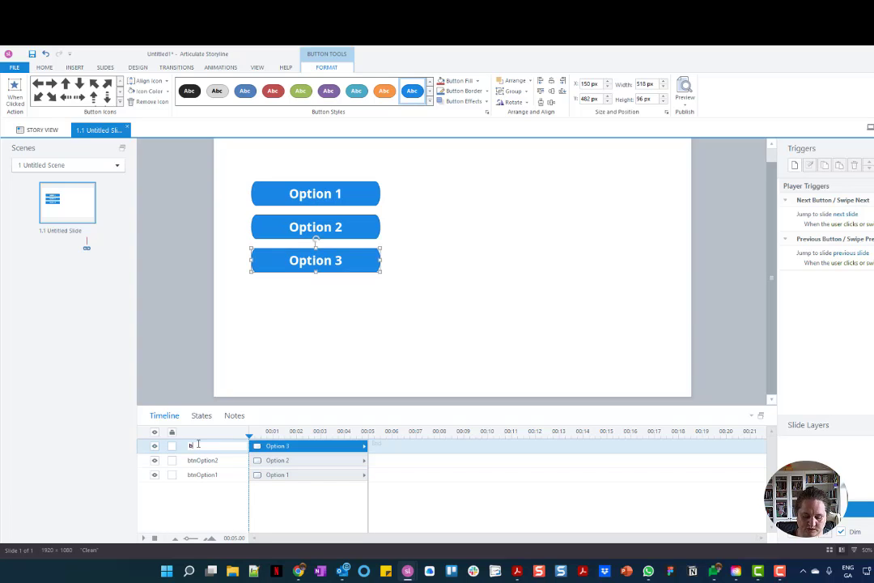
{"action": "type", "text": "tnOption3"}
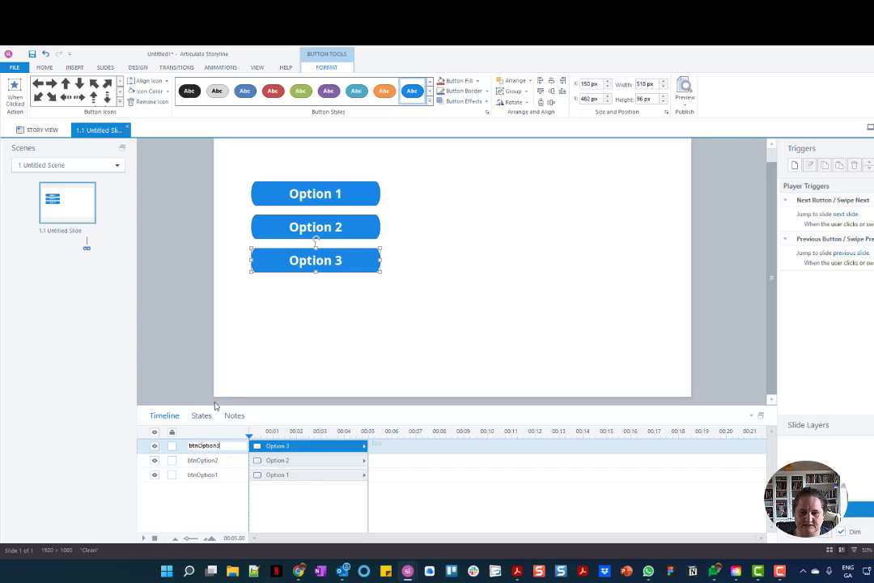
{"action": "left_click", "coordinate": [336, 349]}
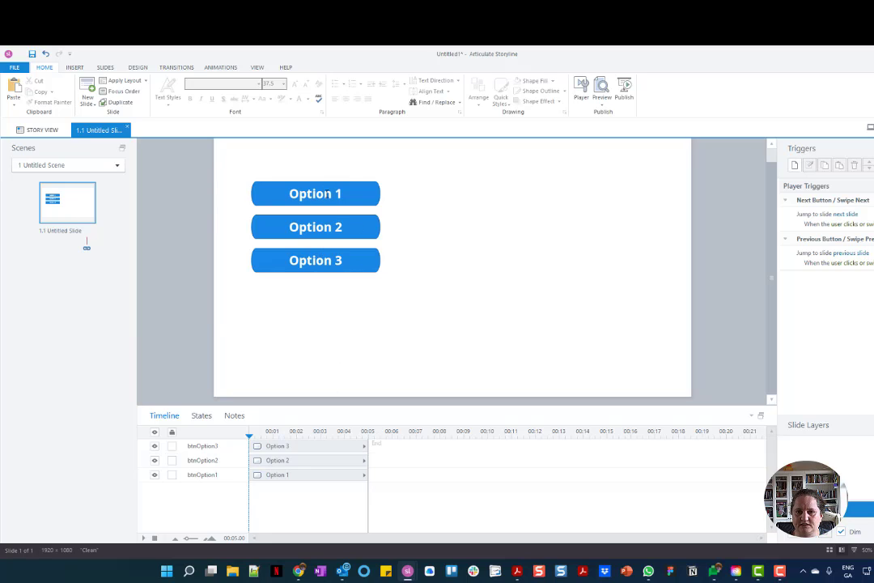
Open the Option 1 button's states for editing and examine its Normal, Hover, Down and Visited states.
{"action": "left_click", "coordinate": [327, 193]}
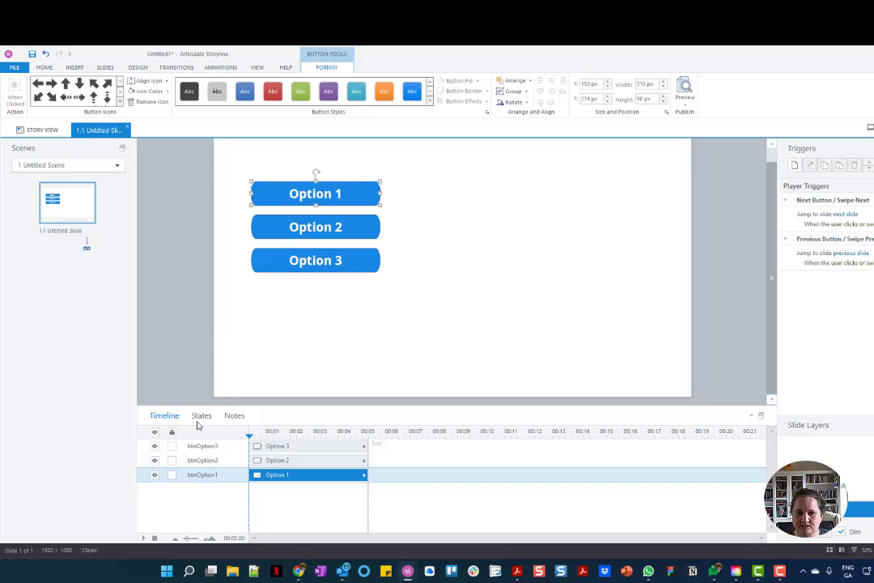
{"action": "left_click", "coordinate": [201, 416]}
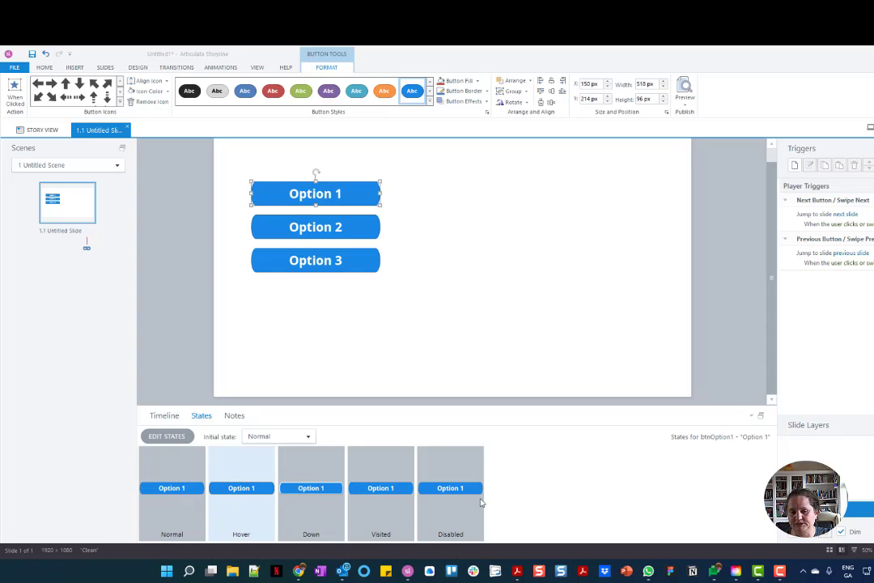
{"action": "left_click", "coordinate": [159, 489]}
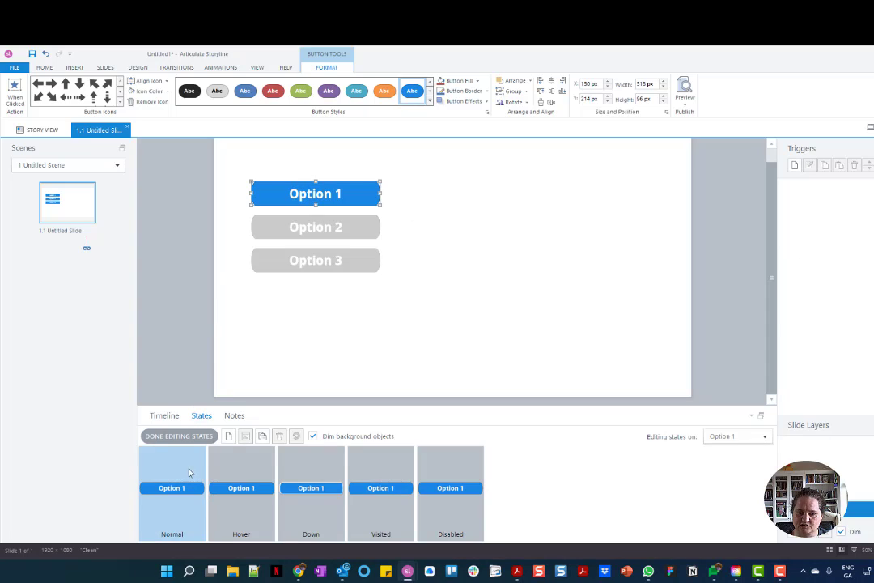
{"action": "left_click", "coordinate": [245, 485]}
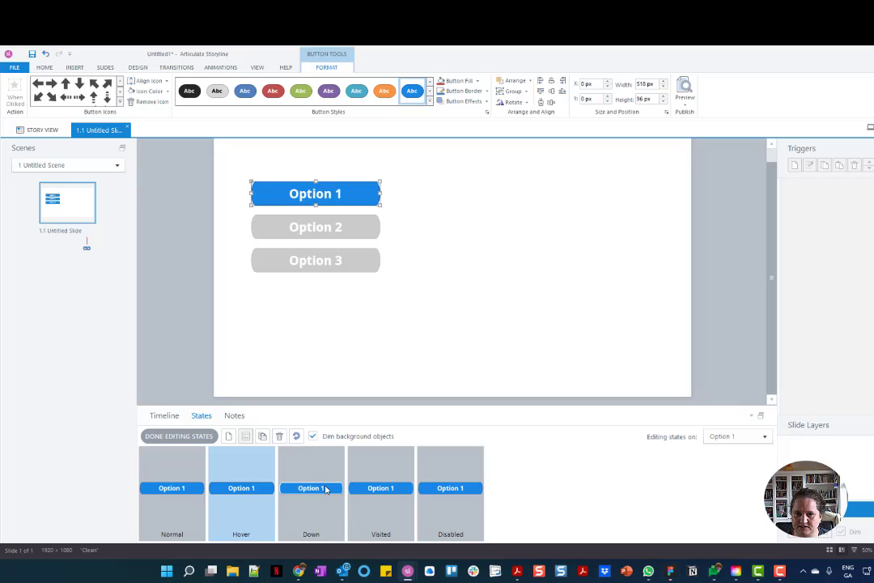
{"action": "left_click", "coordinate": [324, 489]}
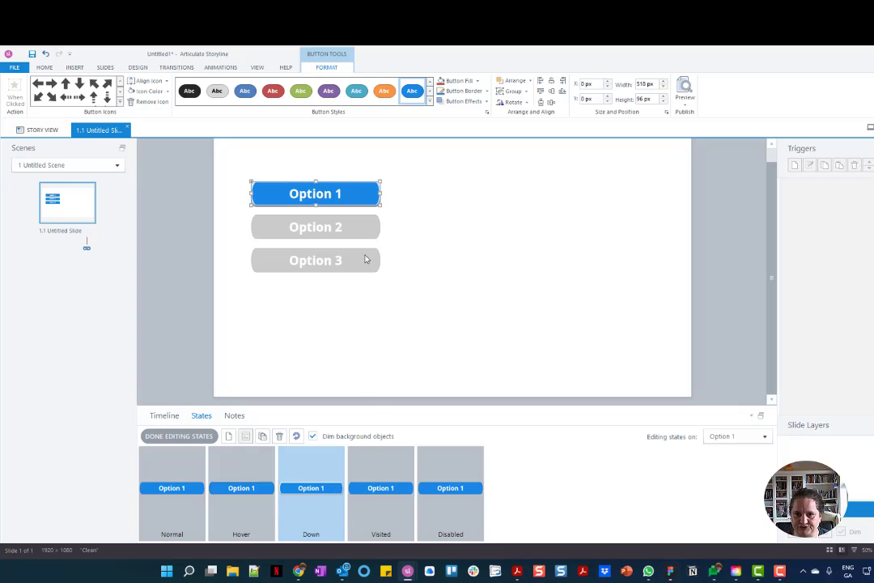
{"action": "left_click", "coordinate": [371, 492]}
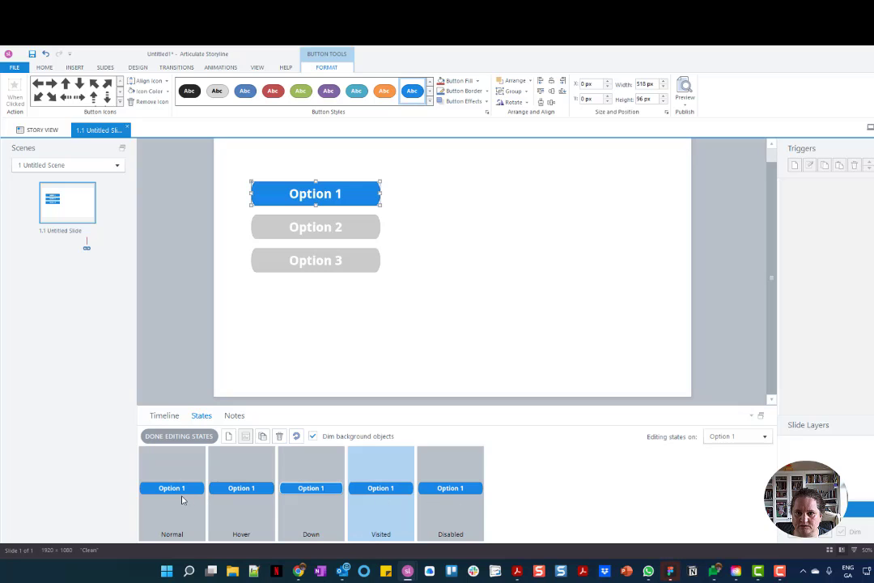
{"action": "left_click", "coordinate": [182, 499]}
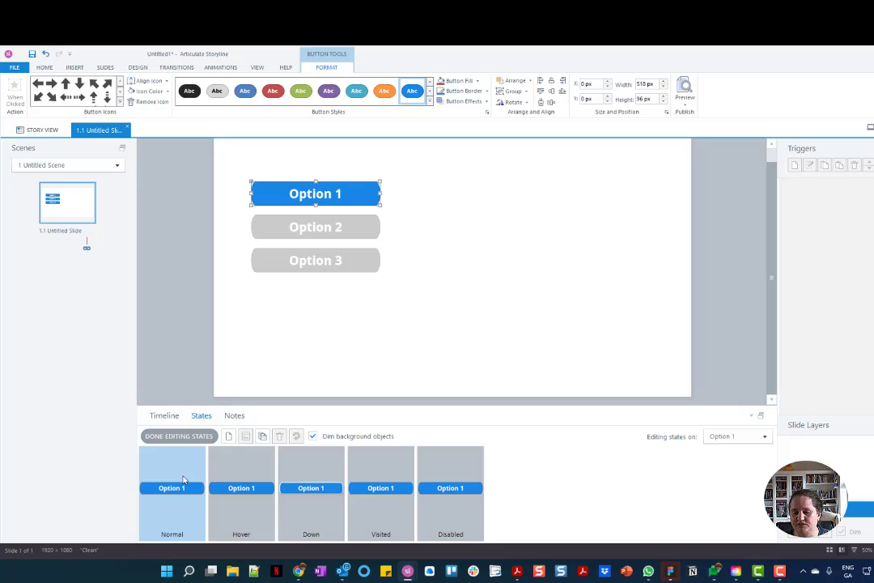
Fill the Option 1 button's Visited state with the light beige theme colour.
{"action": "left_click", "coordinate": [383, 498]}
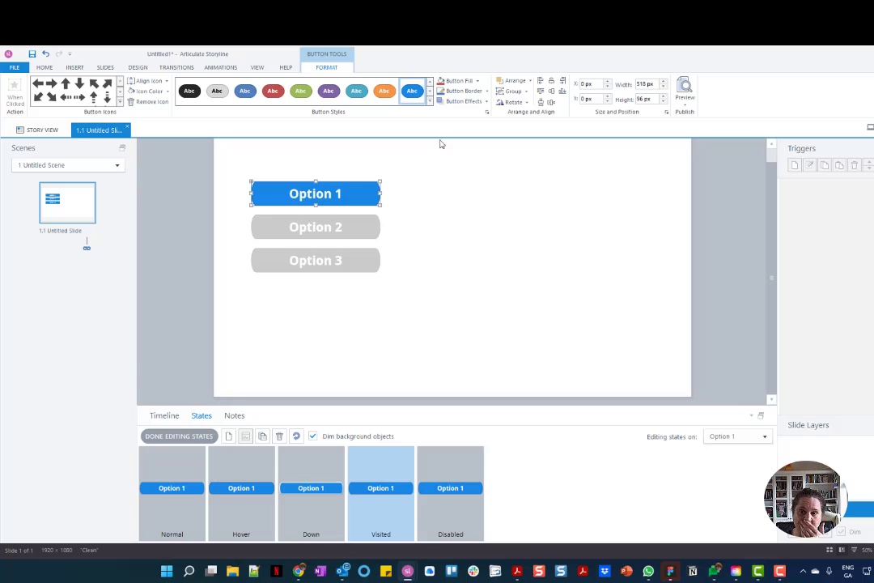
{"action": "left_click", "coordinate": [488, 92]}
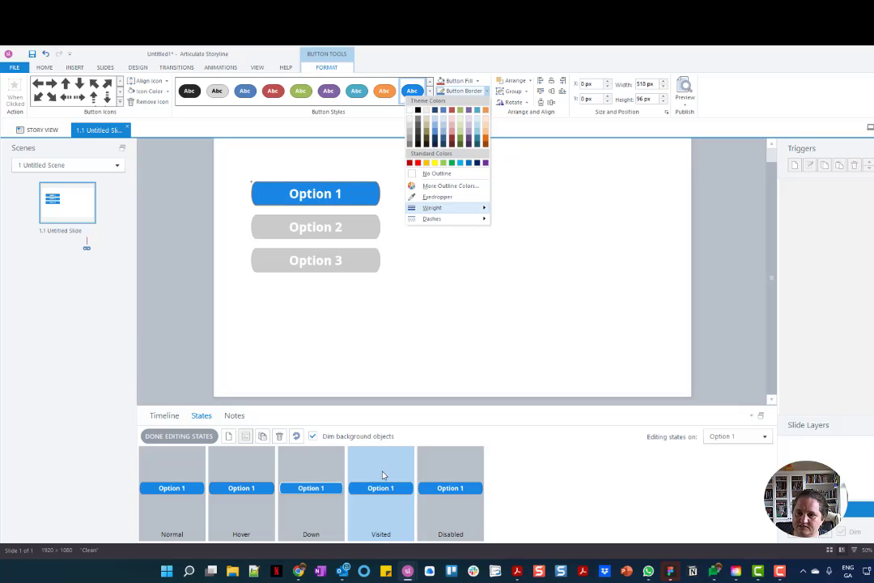
{"action": "left_click", "coordinate": [432, 207]}
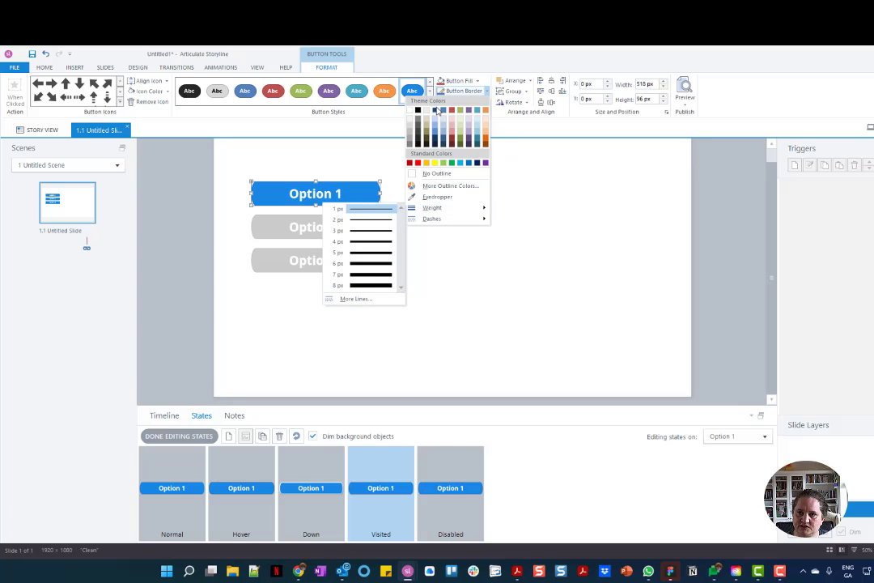
{"action": "left_click", "coordinate": [479, 81]}
{"action": "left_click", "coordinate": [479, 81]}
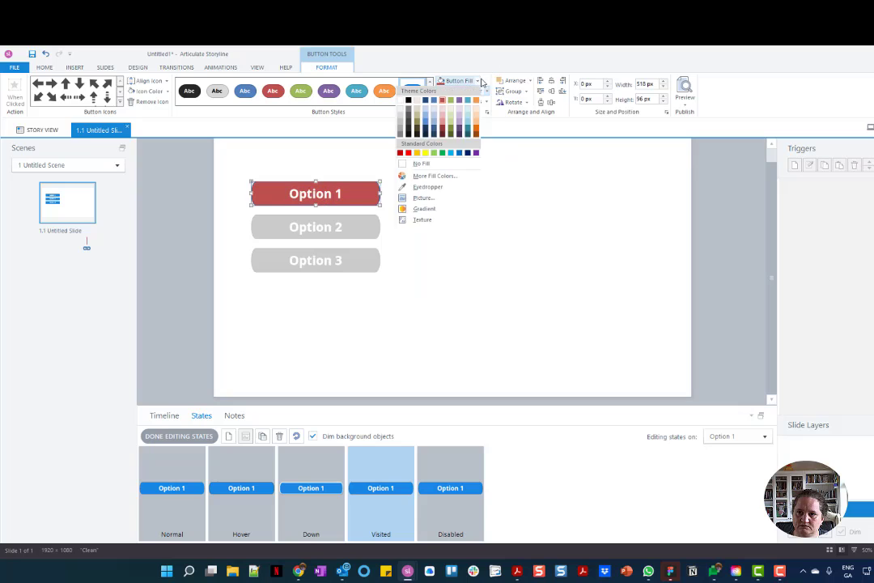
{"action": "left_click", "coordinate": [480, 81]}
{"action": "left_click", "coordinate": [479, 81]}
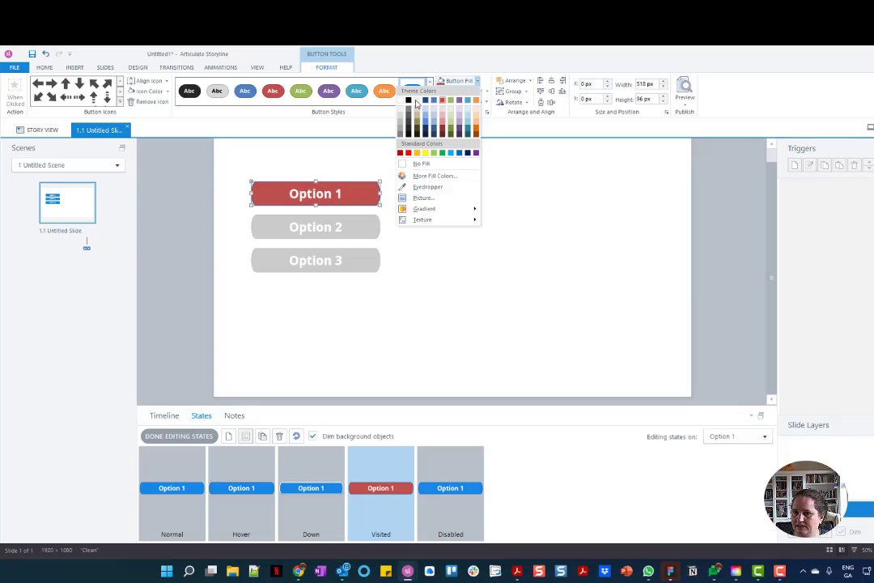
{"action": "left_click", "coordinate": [417, 103]}
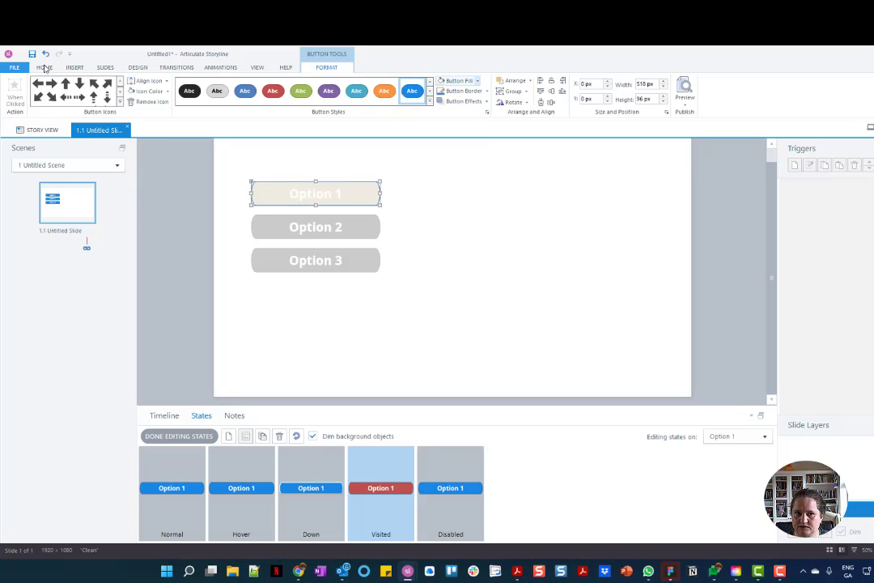
Set the text of the Option 1 button's Visited state to the dark blue theme colour.
{"action": "left_click", "coordinate": [45, 68]}
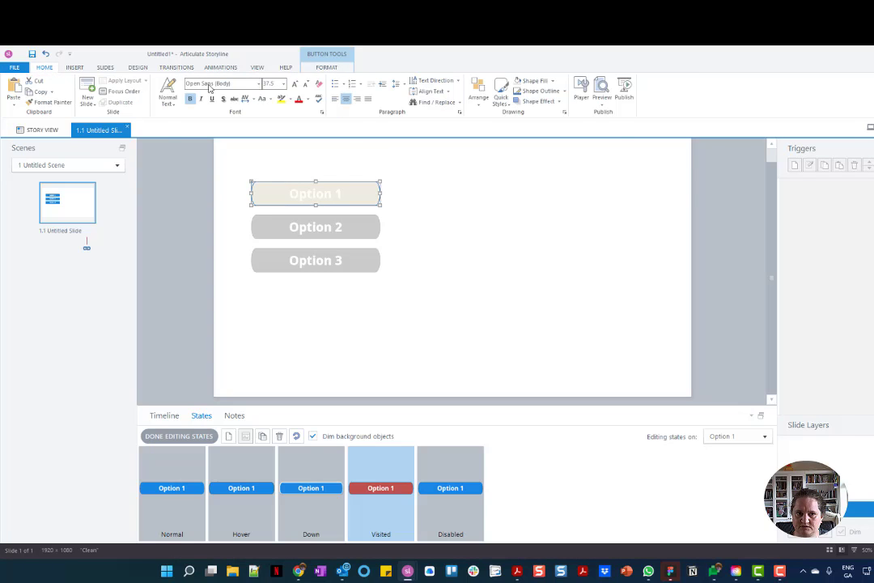
{"action": "left_click", "coordinate": [307, 99]}
{"action": "left_click", "coordinate": [256, 120]}
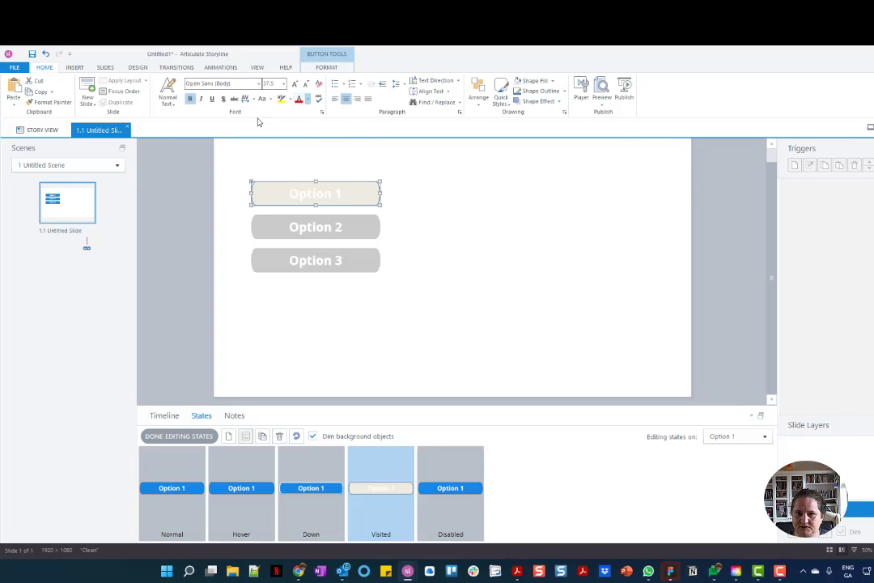
{"action": "left_click", "coordinate": [533, 275]}
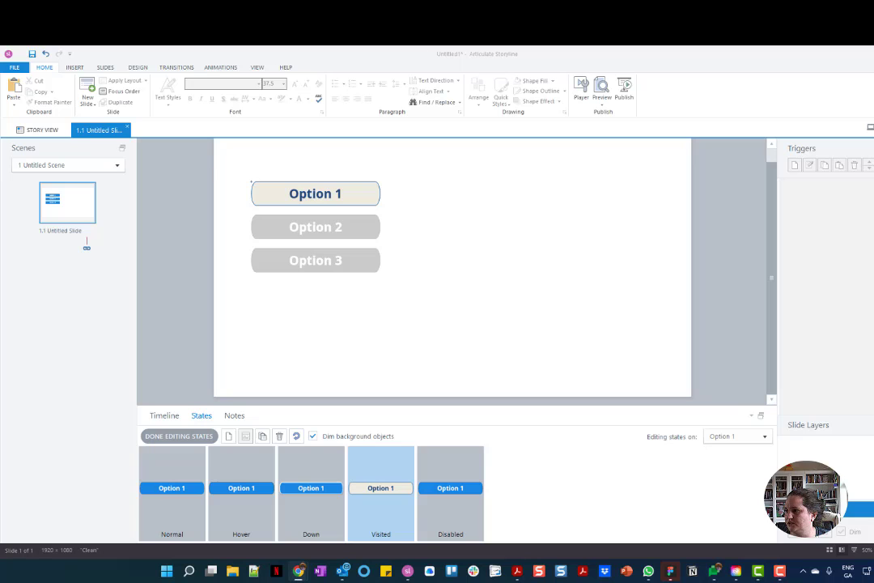
Bring up the Figma style guide and examine the Visited button design among the UI Buttons.
{"action": "left_click_drag", "start_coordinate": [873, 150], "coordinate": [351, 127]}
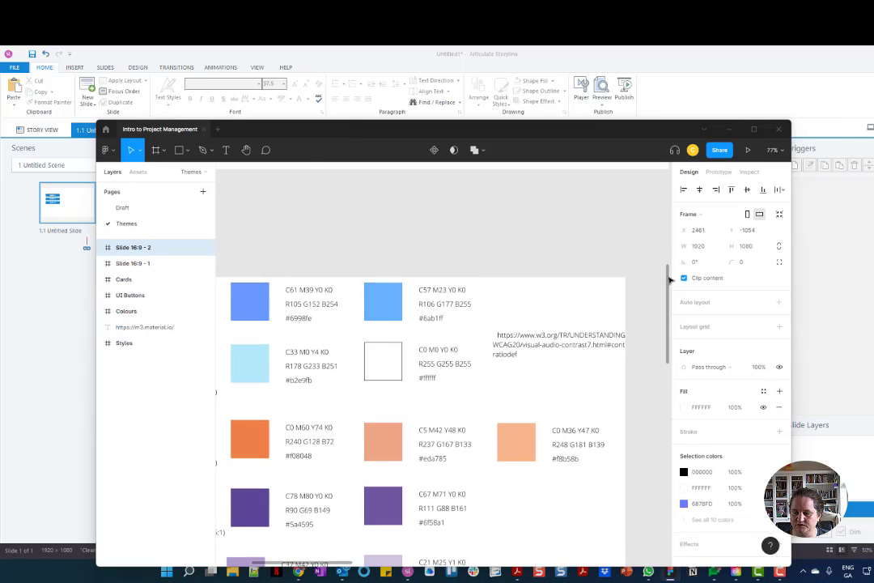
{"action": "scroll", "coordinate": [666, 378], "scroll_direction": "down", "scroll_amount": 2}
{"action": "scroll", "coordinate": [666, 378], "scroll_direction": "down", "scroll_amount": 4}
{"action": "scroll", "coordinate": [666, 379], "scroll_direction": "up", "scroll_amount": 10}
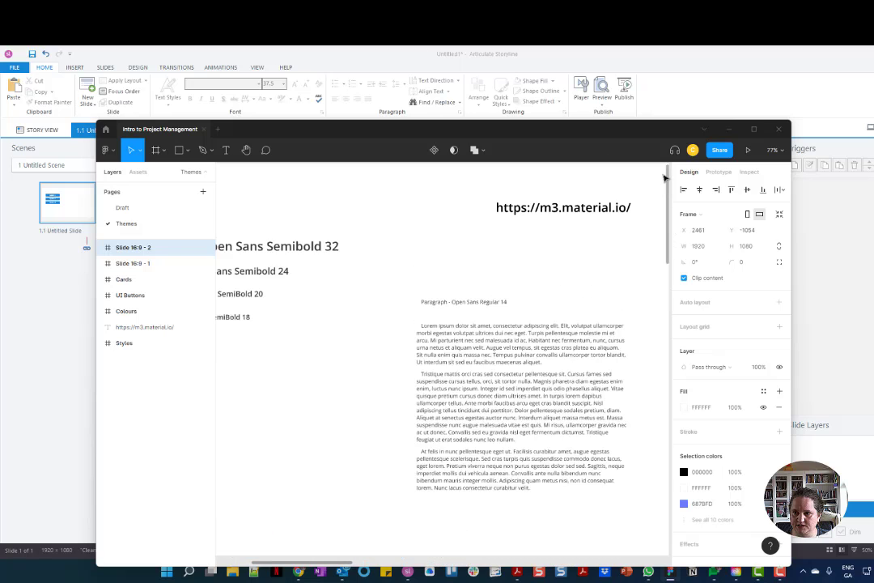
{"action": "scroll", "coordinate": [391, 490], "scroll_direction": "down", "scroll_amount": 1}
{"action": "left_click_drag", "start_coordinate": [320, 565], "coordinate": [414, 536]}
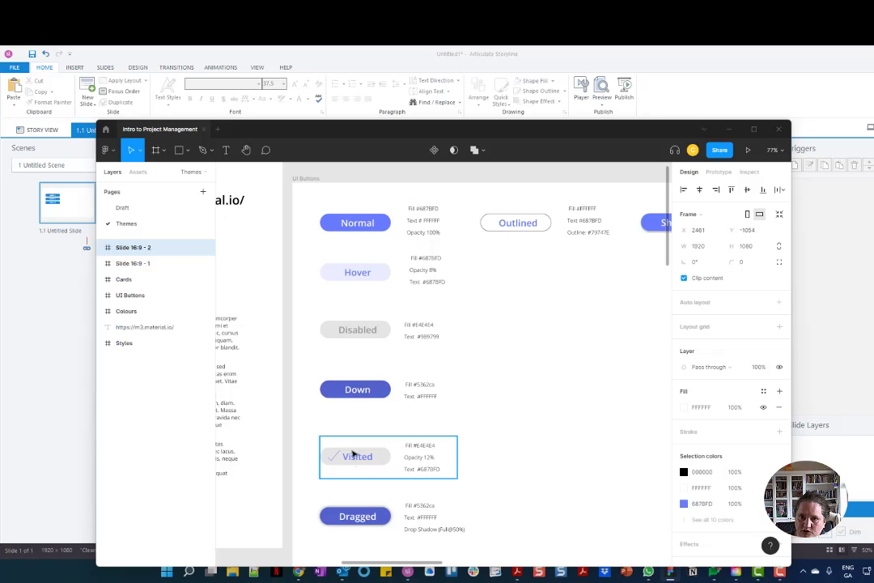
{"action": "left_click_drag", "start_coordinate": [259, 129], "coordinate": [873, 187]}
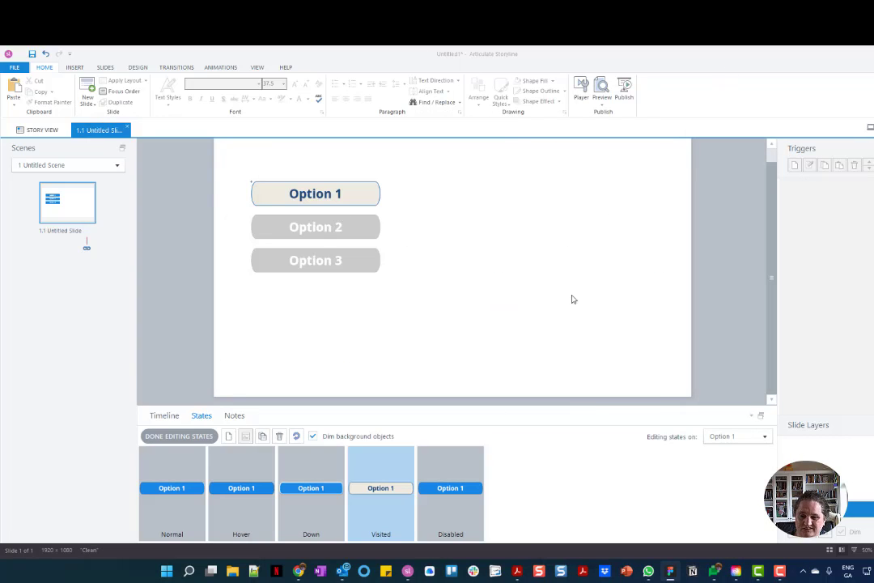
Return to Storyline, search the icon library for "checkmark" and insert the slim rounded check mark into Option 1's Visited state.
{"action": "left_click", "coordinate": [265, 341]}
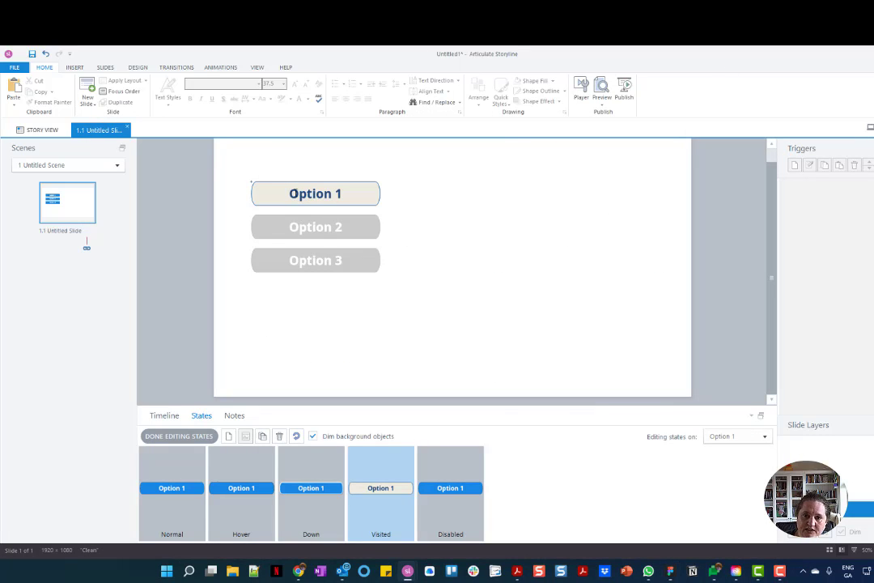
{"action": "left_click", "coordinate": [253, 185]}
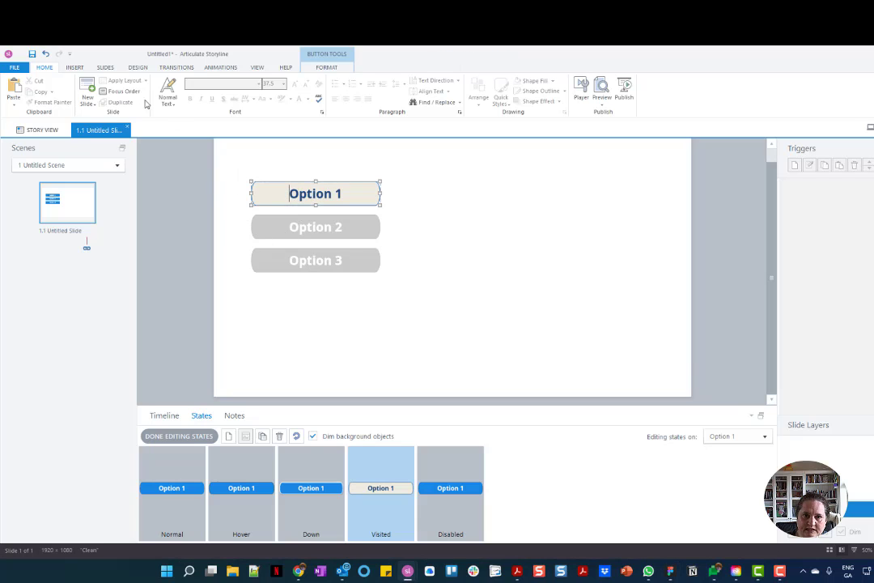
{"action": "left_click", "coordinate": [74, 68]}
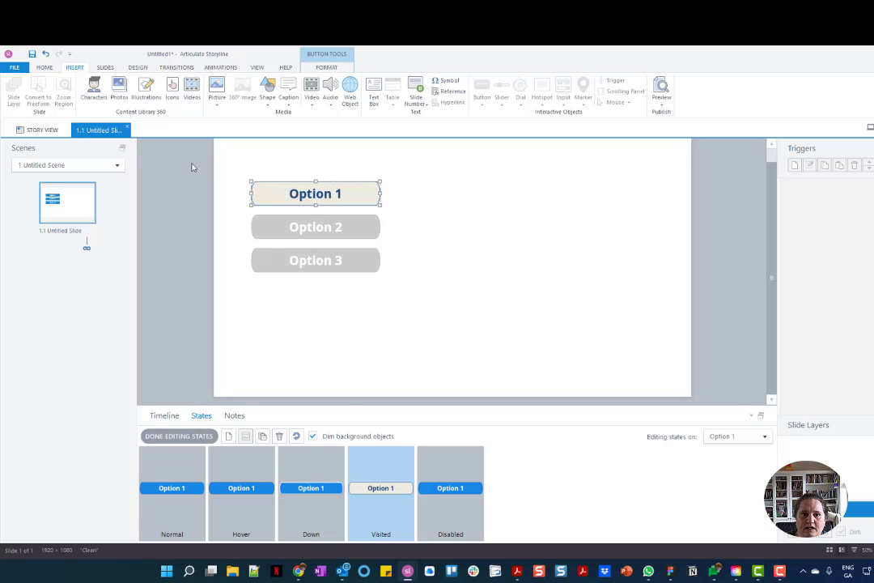
{"action": "left_click", "coordinate": [172, 89]}
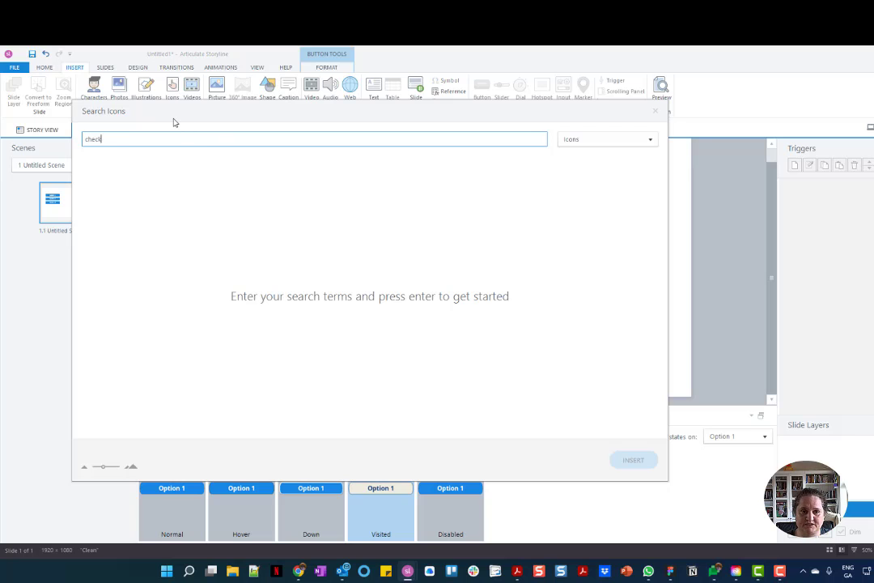
{"action": "key", "text": "Return"}
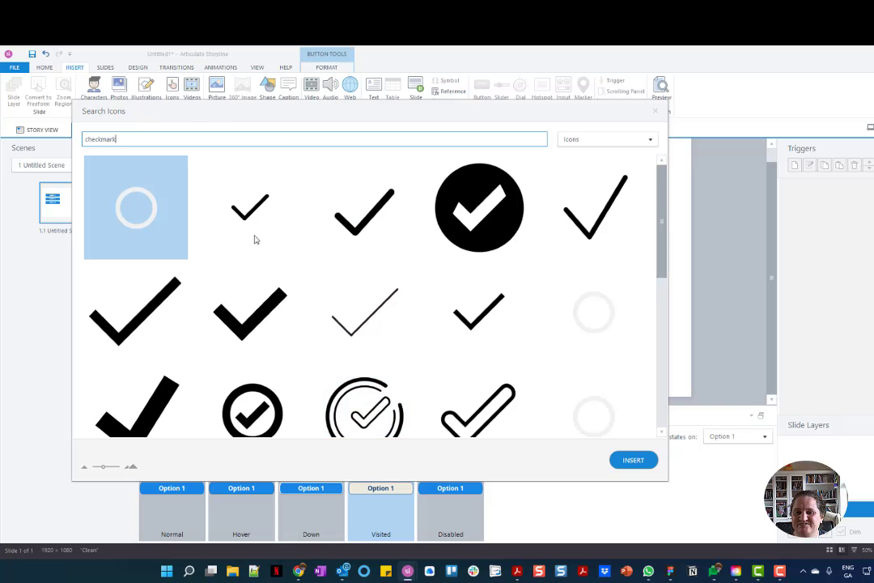
{"action": "left_click", "coordinate": [587, 237]}
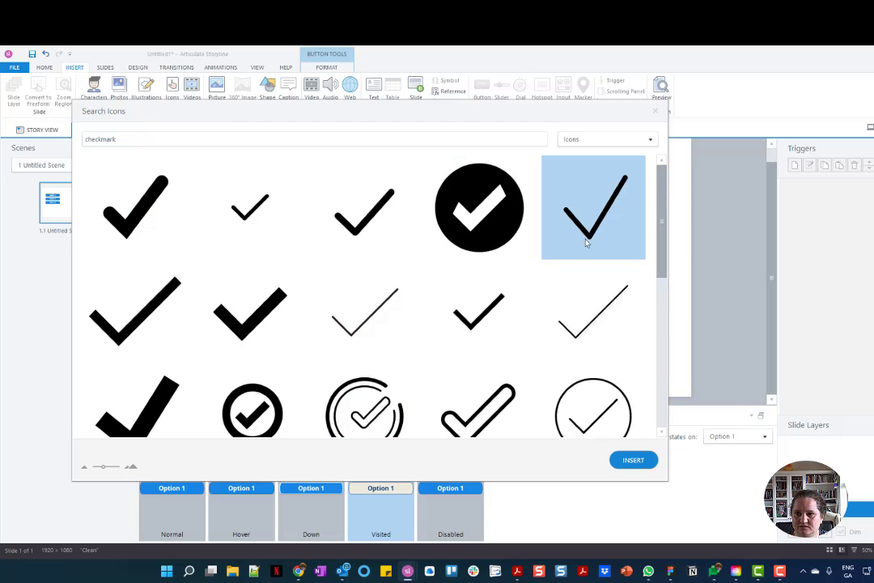
{"action": "left_click", "coordinate": [630, 461]}
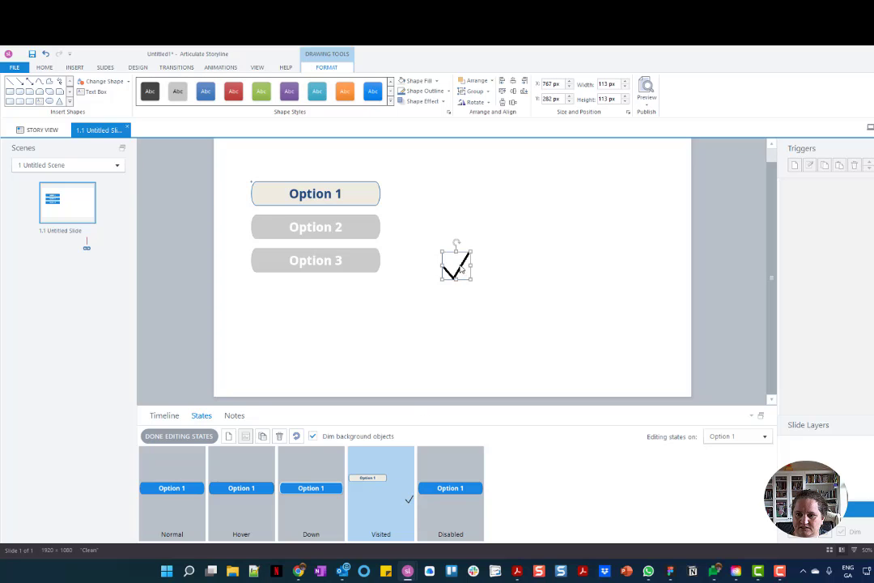
Move the check mark onto the left end of the Option 1 button, fill it dark blue and finish editing the states.
{"action": "left_click_drag", "start_coordinate": [458, 266], "coordinate": [255, 193]}
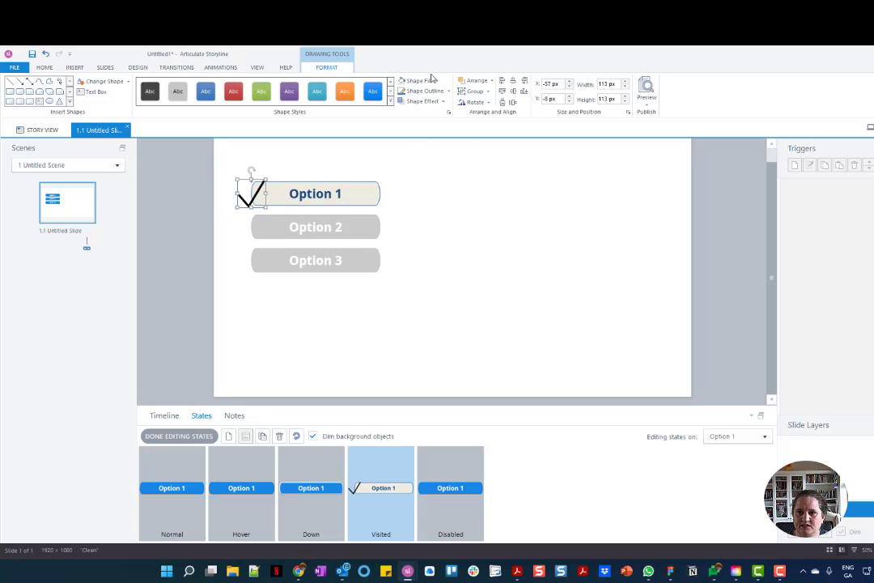
{"action": "left_click", "coordinate": [449, 92]}
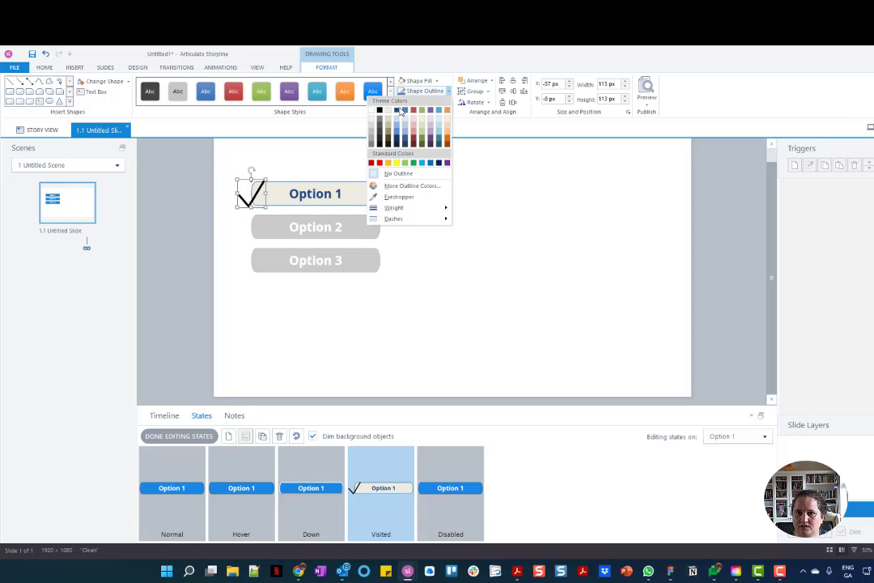
{"action": "left_click", "coordinate": [425, 90]}
{"action": "left_click", "coordinate": [436, 81]}
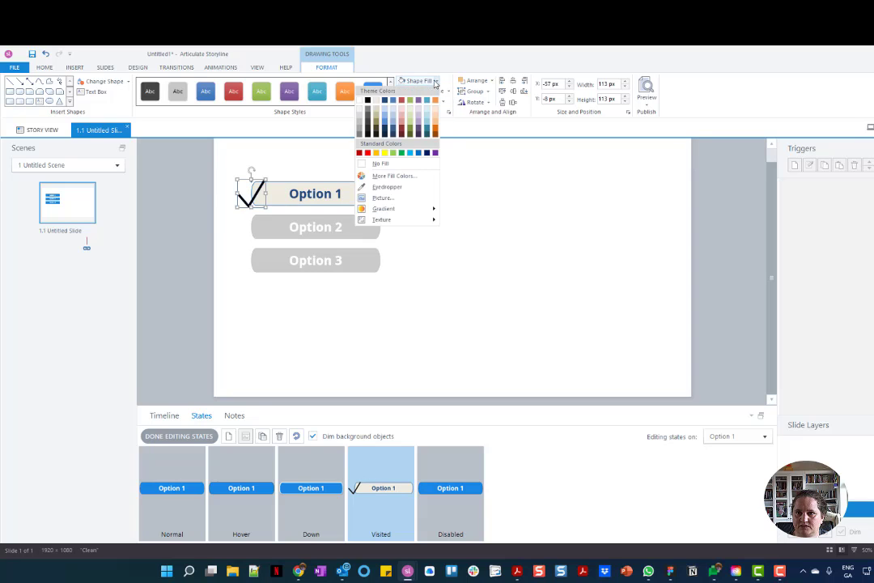
{"action": "left_click", "coordinate": [386, 103]}
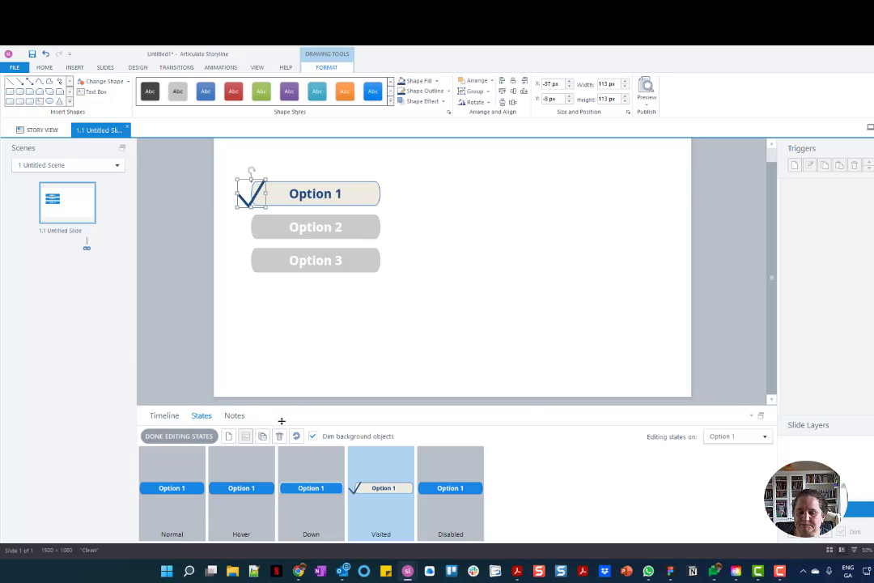
{"action": "left_click", "coordinate": [183, 438]}
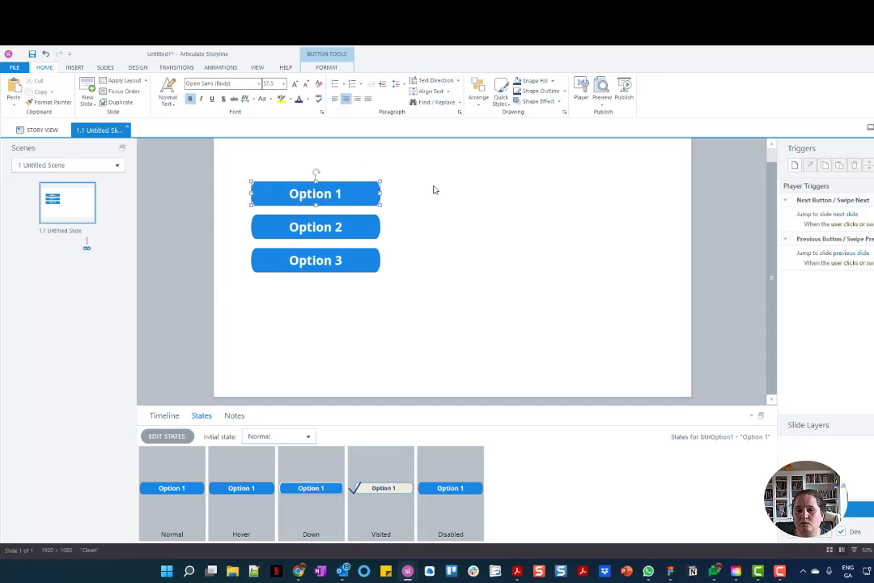
Compare the states of the Option 1 button with those of the Option 2 and Option 3 buttons.
{"action": "left_click", "coordinate": [400, 220]}
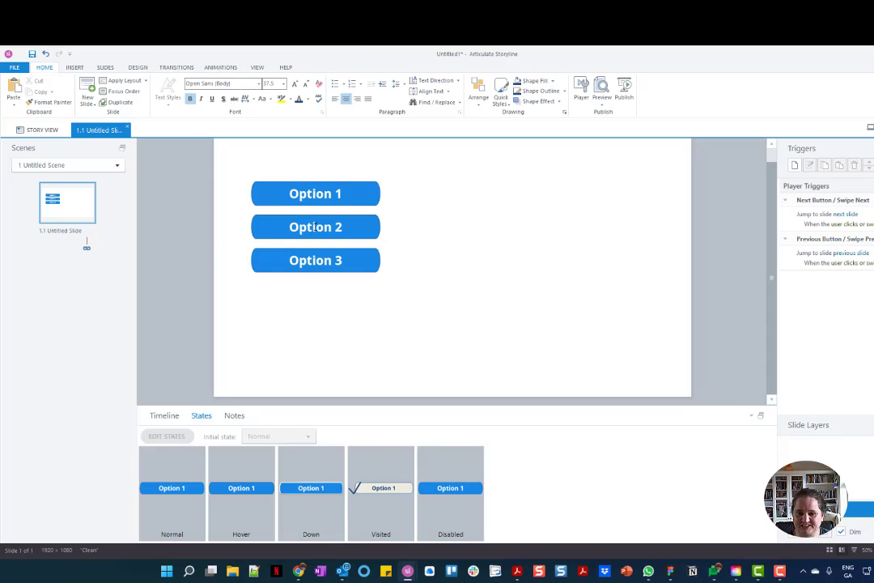
{"action": "left_click", "coordinate": [277, 190]}
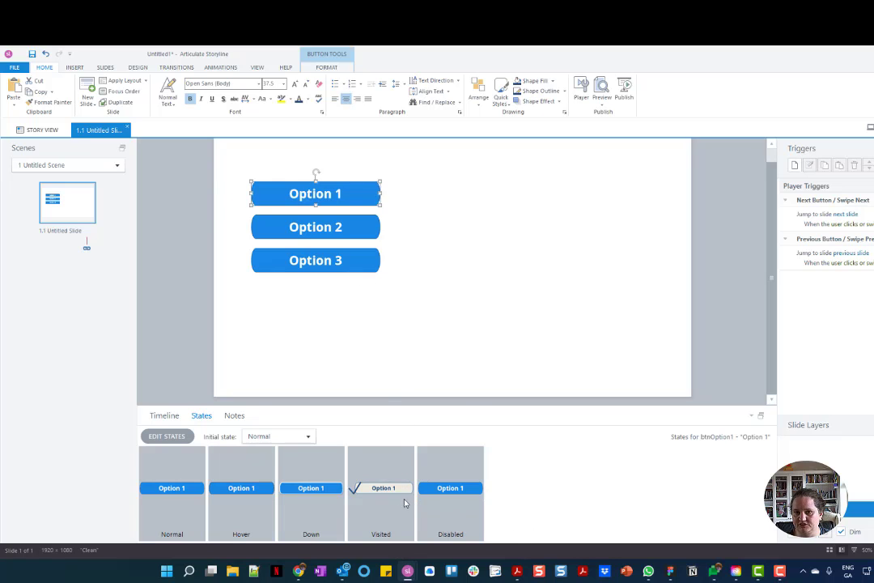
{"action": "left_click", "coordinate": [167, 438]}
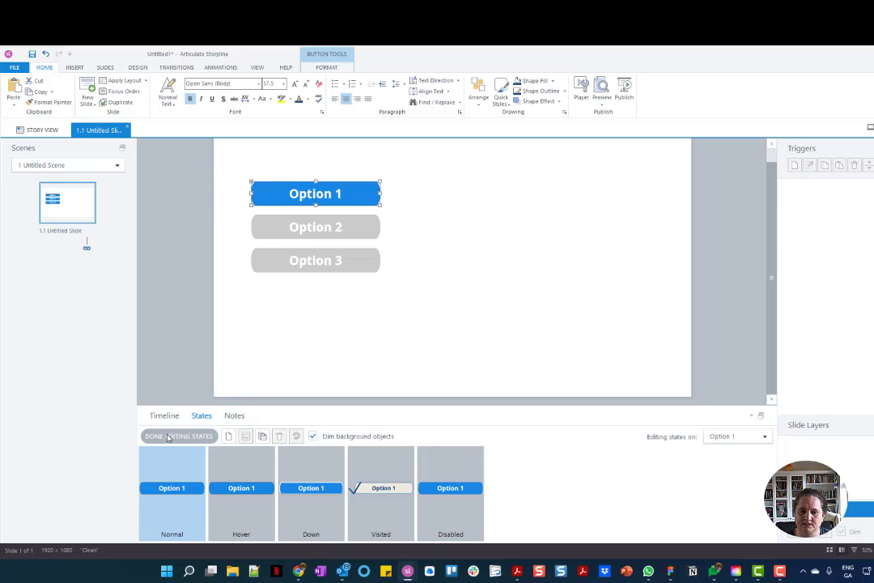
{"action": "left_click", "coordinate": [168, 437]}
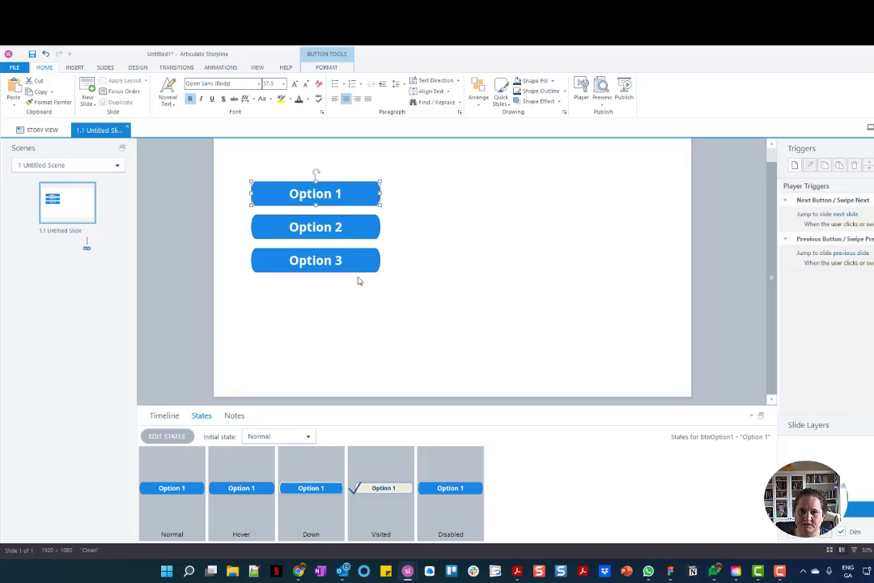
{"action": "left_click", "coordinate": [340, 234]}
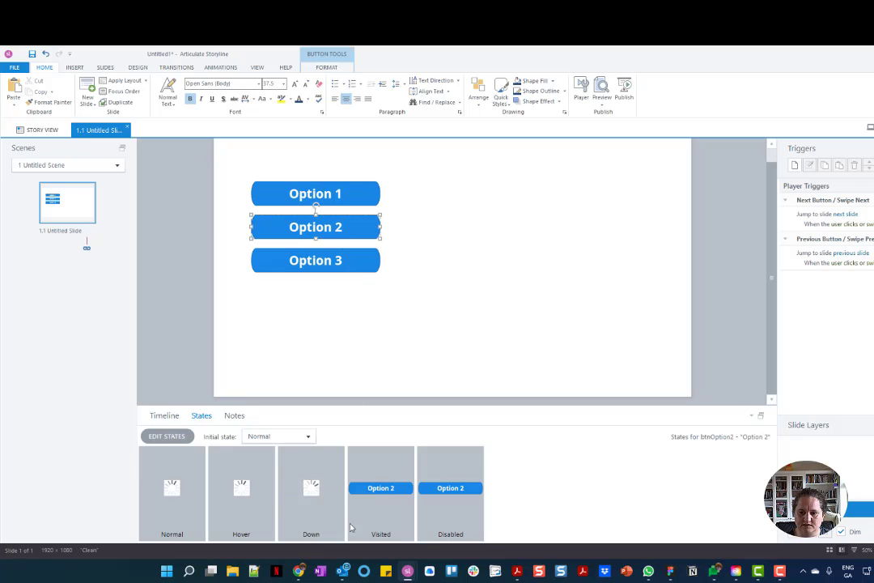
{"action": "left_click", "coordinate": [318, 263]}
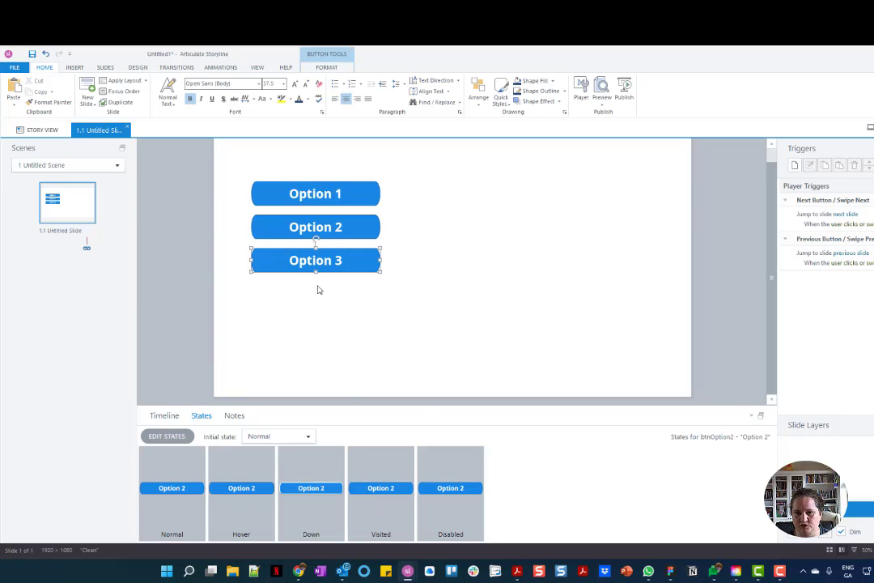
Copy the Option 1 button's formatting and states to the Option 2 button with Format Painter.
{"action": "left_click", "coordinate": [261, 184]}
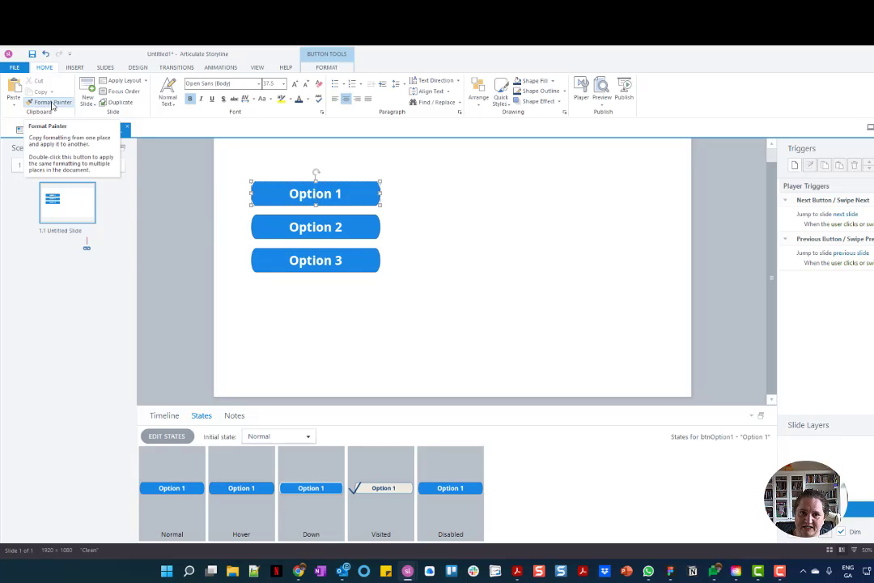
{"action": "left_click", "coordinate": [272, 181]}
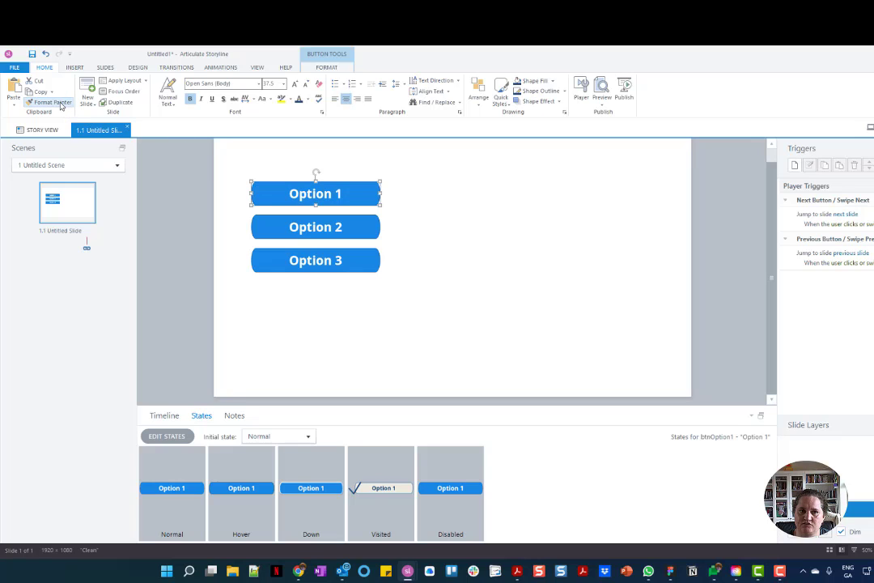
{"action": "left_click", "coordinate": [60, 104]}
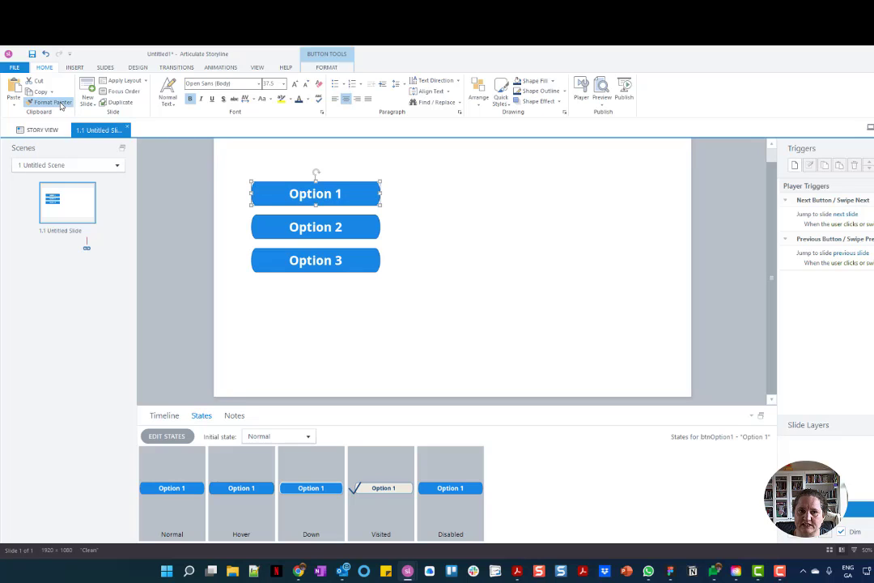
{"action": "left_click", "coordinate": [264, 220]}
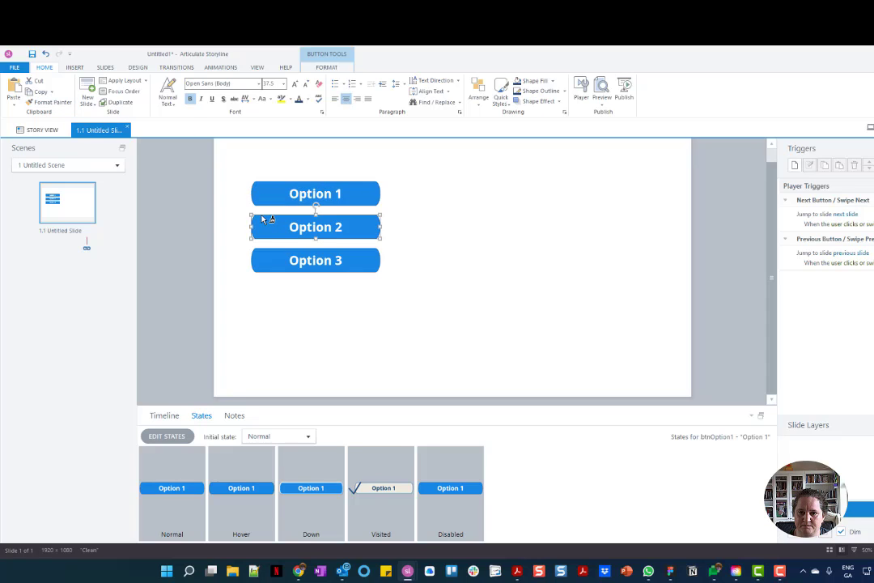
{"action": "left_click", "coordinate": [377, 507]}
{"action": "left_click", "coordinate": [316, 228]}
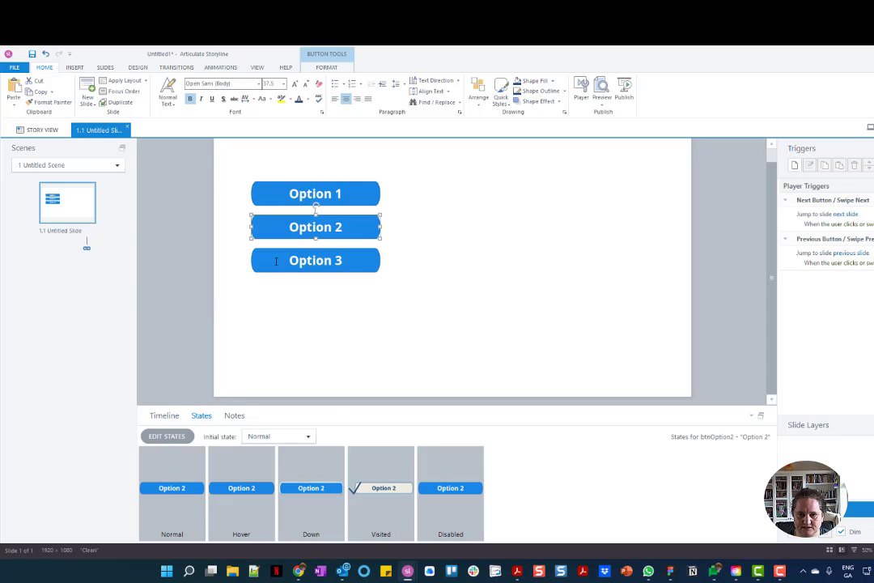
Copy the Option 2 button's formatting and states to the Option 3 button with Format Painter.
{"action": "left_click", "coordinate": [296, 261]}
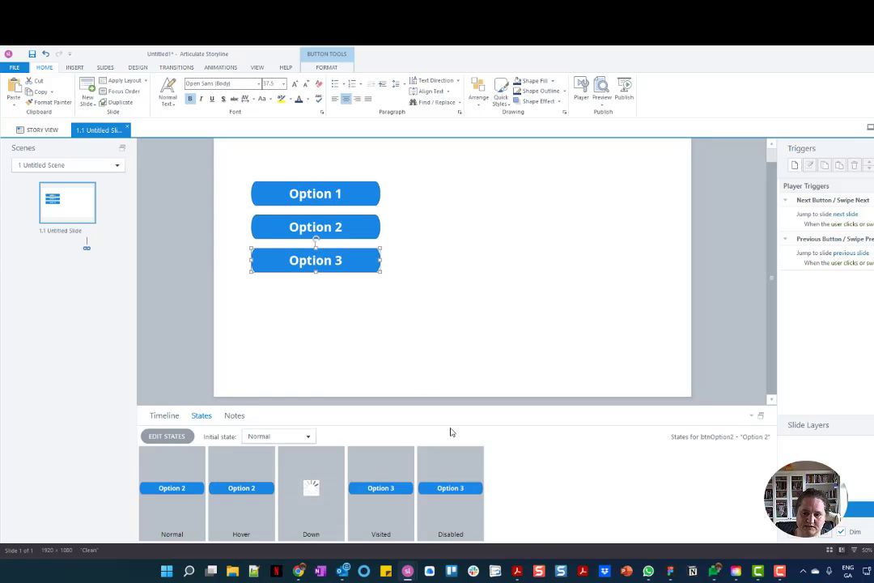
{"action": "left_click", "coordinate": [328, 223]}
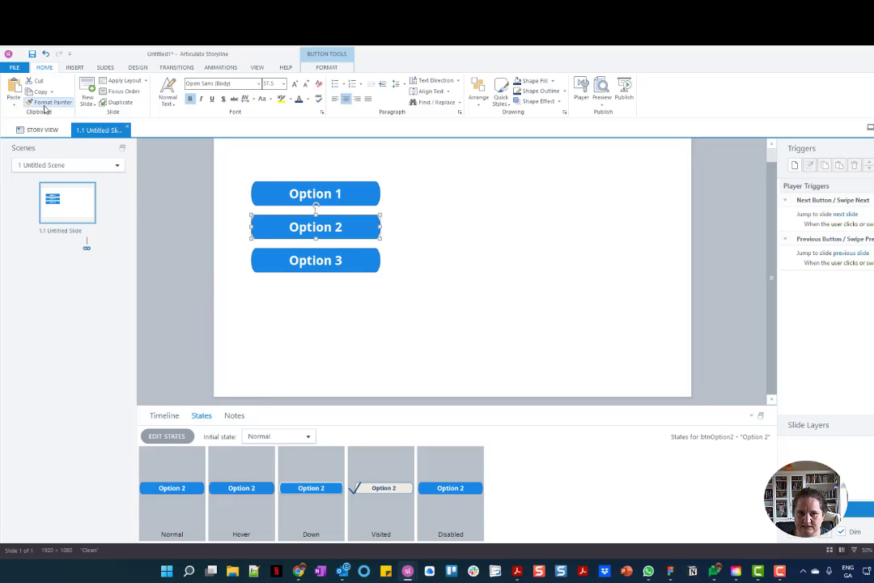
{"action": "left_click", "coordinate": [44, 102]}
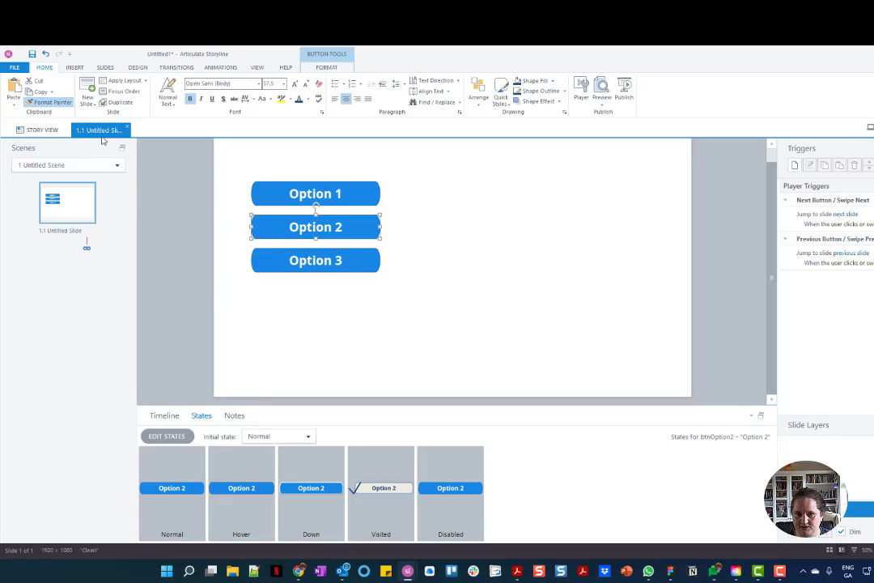
{"action": "left_click", "coordinate": [263, 253]}
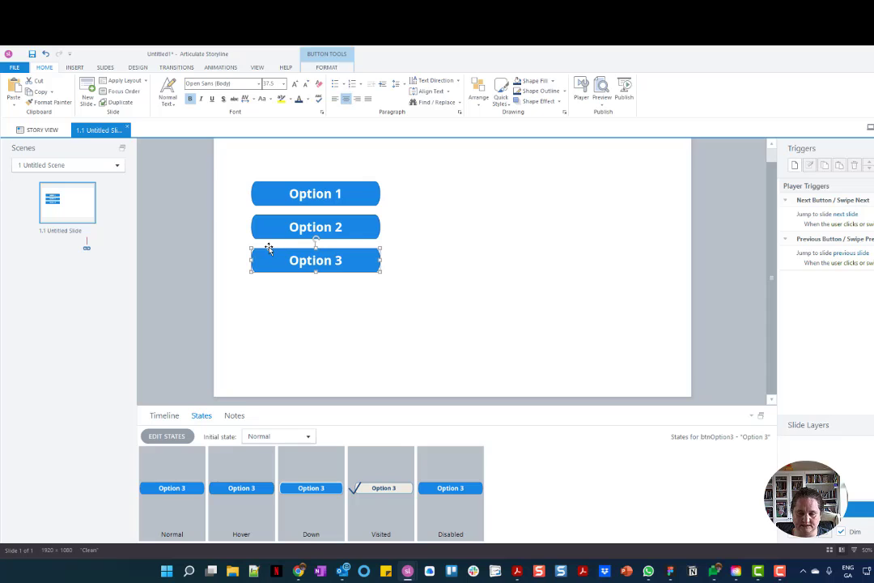
Duplicate the Option 3 button, place the copy below it and label it Option 4.
{"action": "left_click_drag", "start_coordinate": [270, 248], "coordinate": [350, 334]}
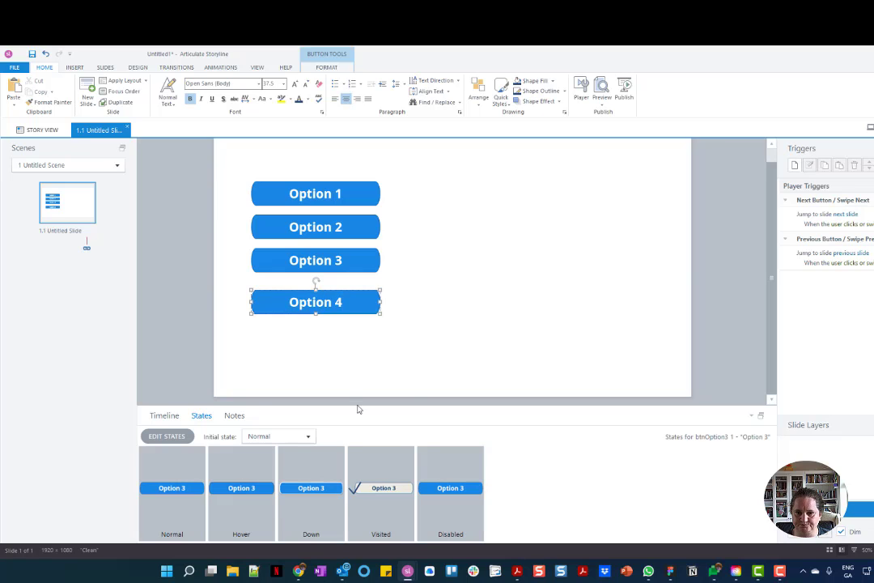
{"action": "left_click", "coordinate": [372, 368]}
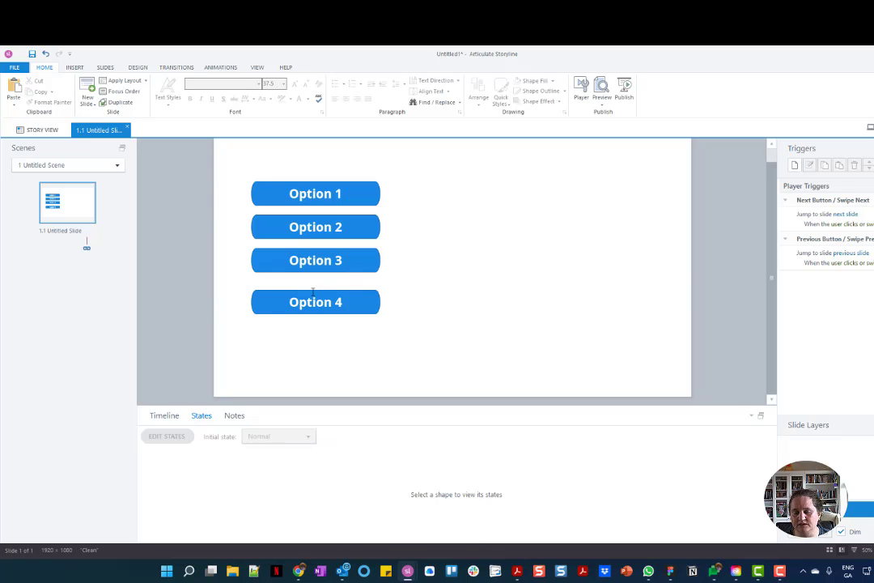
{"action": "right_click", "coordinate": [47, 283]}
{"action": "mouse_move", "coordinate": [39, 294]}
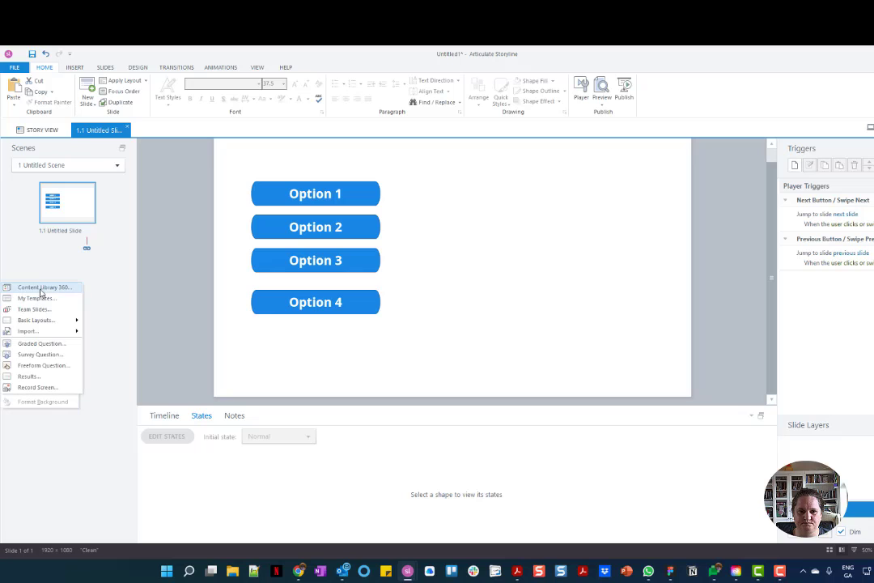
{"action": "mouse_move", "coordinate": [28, 332]}
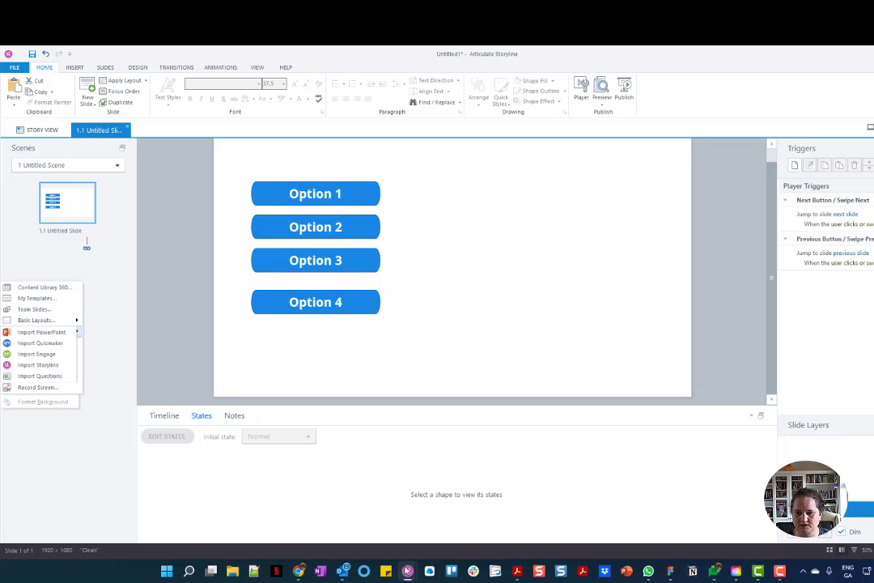
Switch to the Cloud - Copy.story project and select The Cloud button on the Definitions slide to inspect its states.
{"action": "mouse_move", "coordinate": [408, 572]}
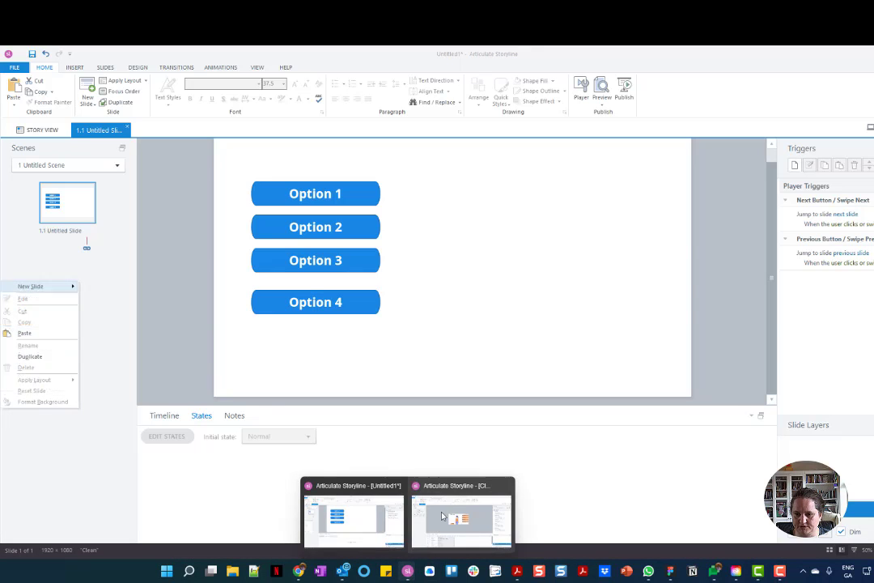
{"action": "left_click", "coordinate": [449, 514]}
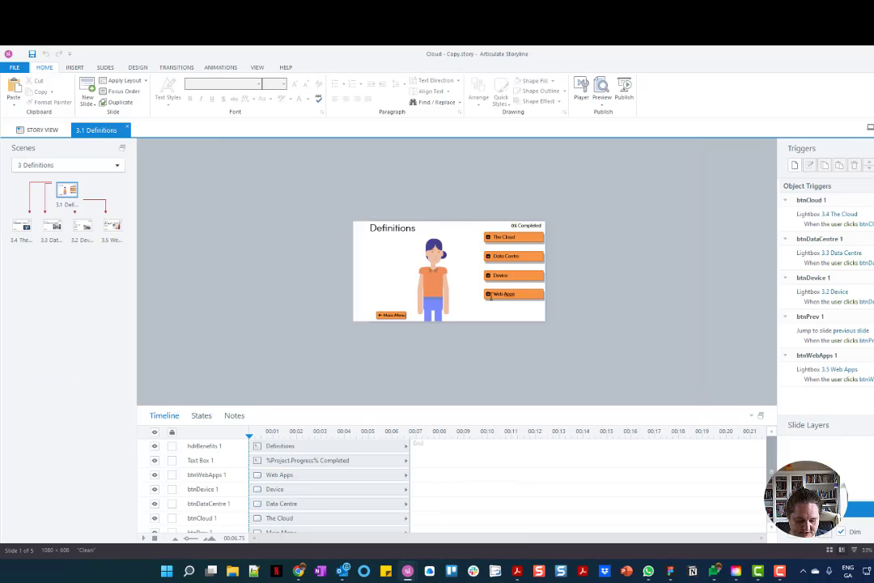
{"action": "scroll", "coordinate": [659, 308], "scroll_direction": "up", "scroll_amount": 3}
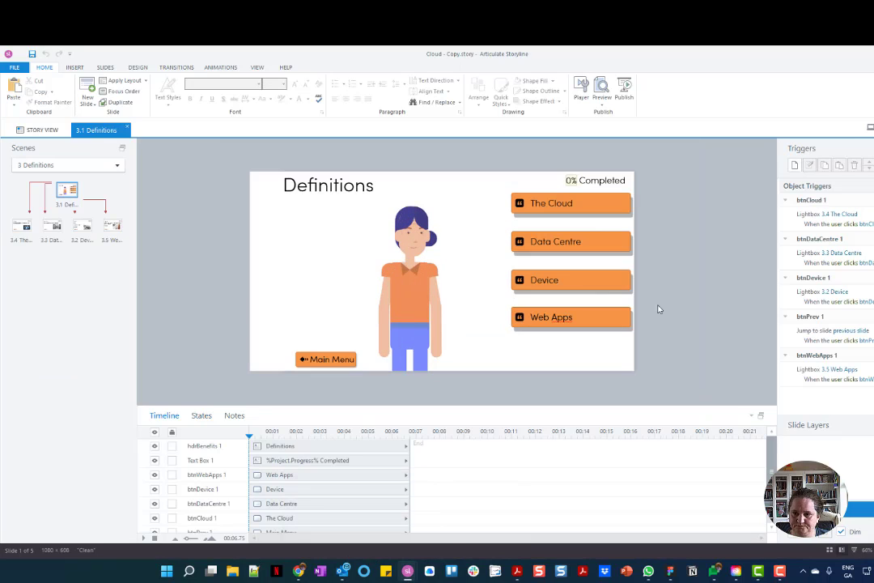
{"action": "scroll", "coordinate": [659, 309], "scroll_direction": "up", "scroll_amount": 2}
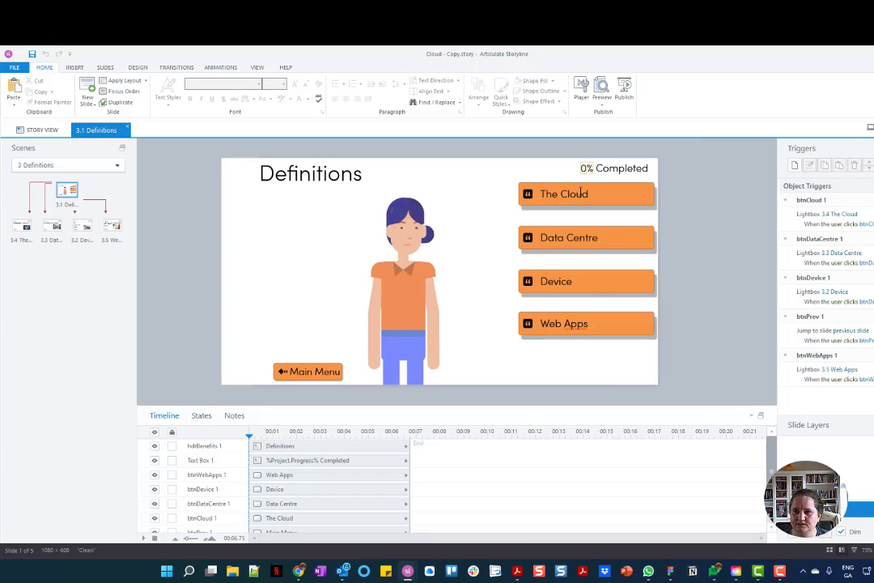
{"action": "key", "text": "Tab"}
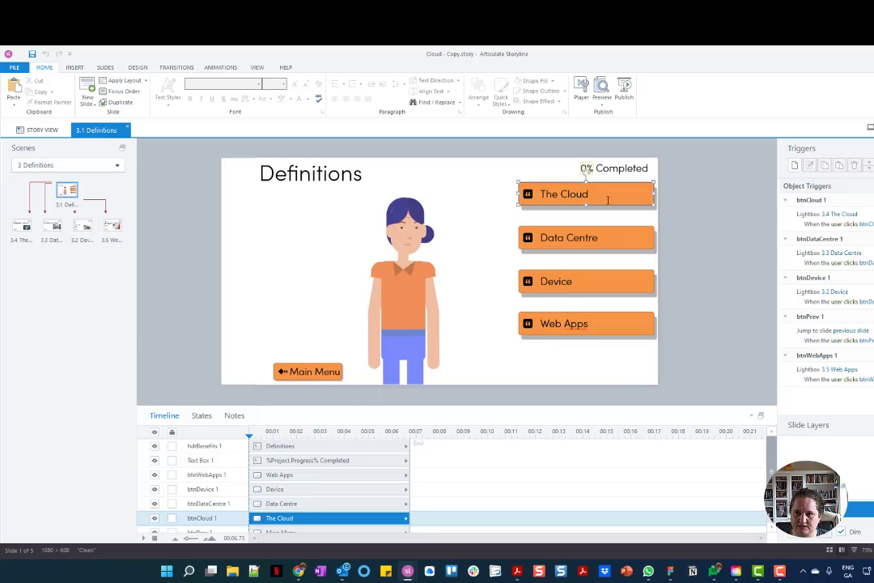
{"action": "key", "text": "Return"}
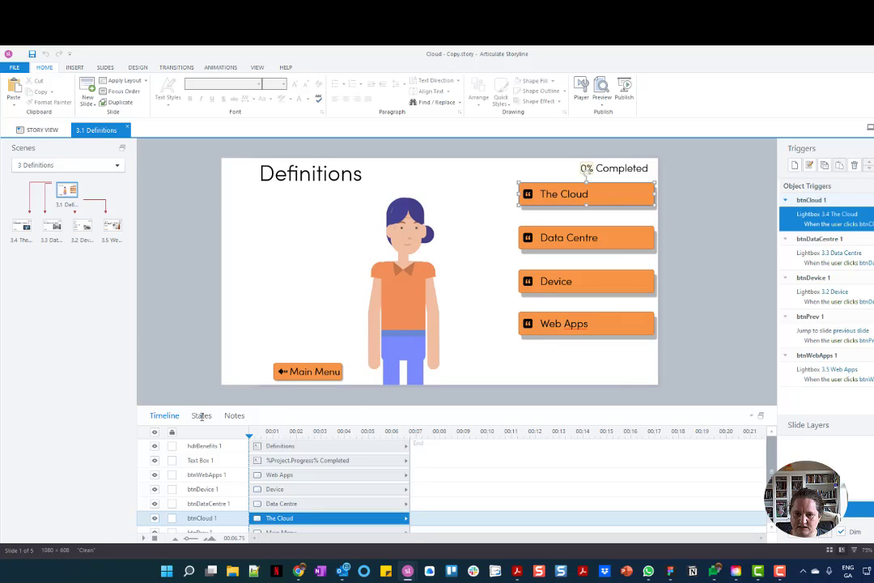
{"action": "left_click", "coordinate": [202, 415]}
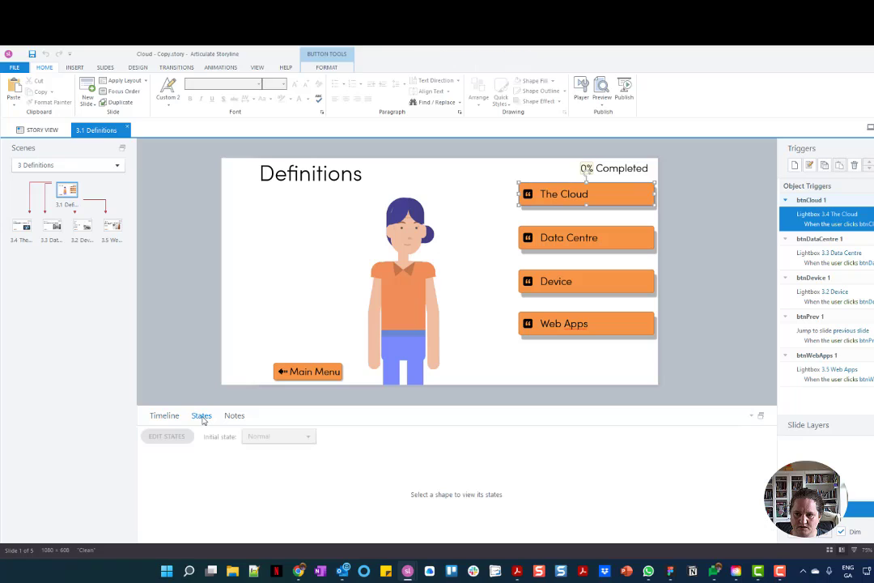
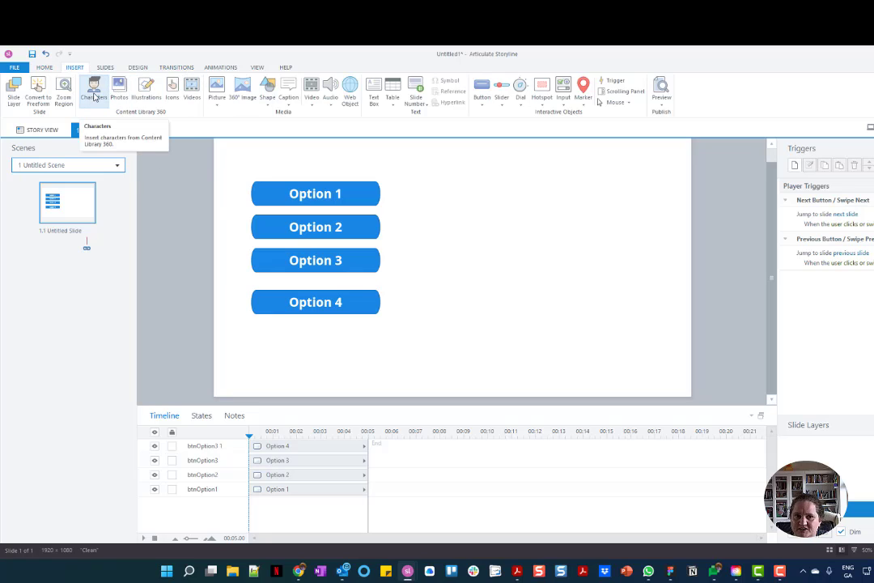
Insert the Renita character on the slide with the option buttons and add the built-in Hover state to it.
{"action": "left_click", "coordinate": [94, 97]}
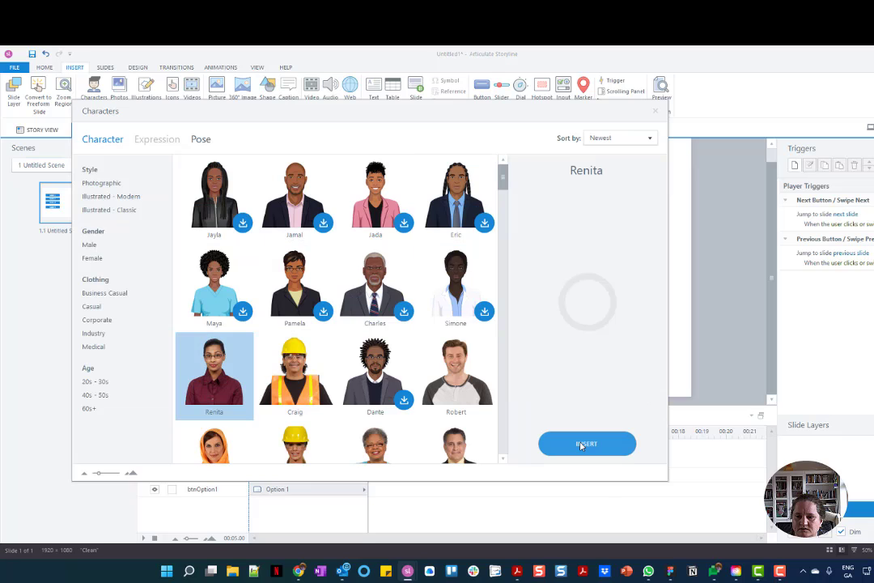
{"action": "left_click", "coordinate": [582, 445]}
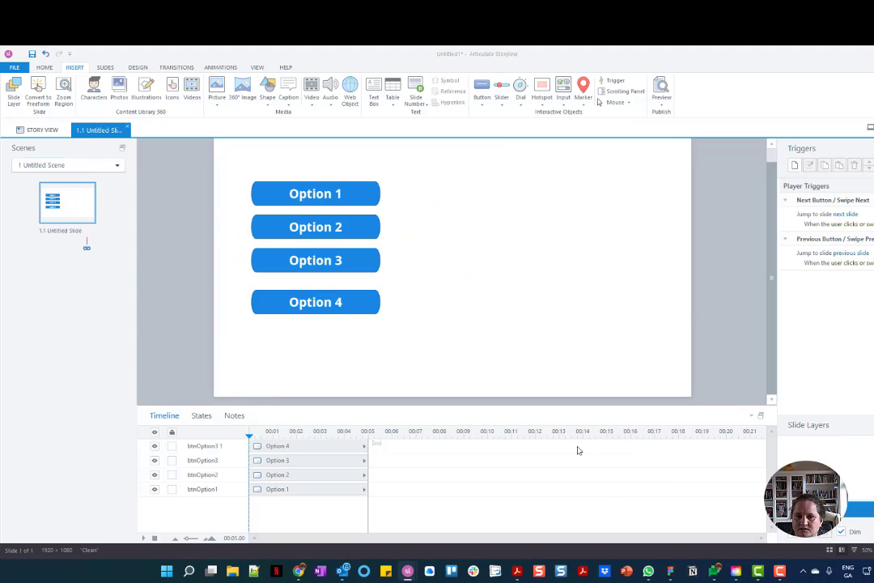
{"action": "left_click", "coordinate": [201, 416]}
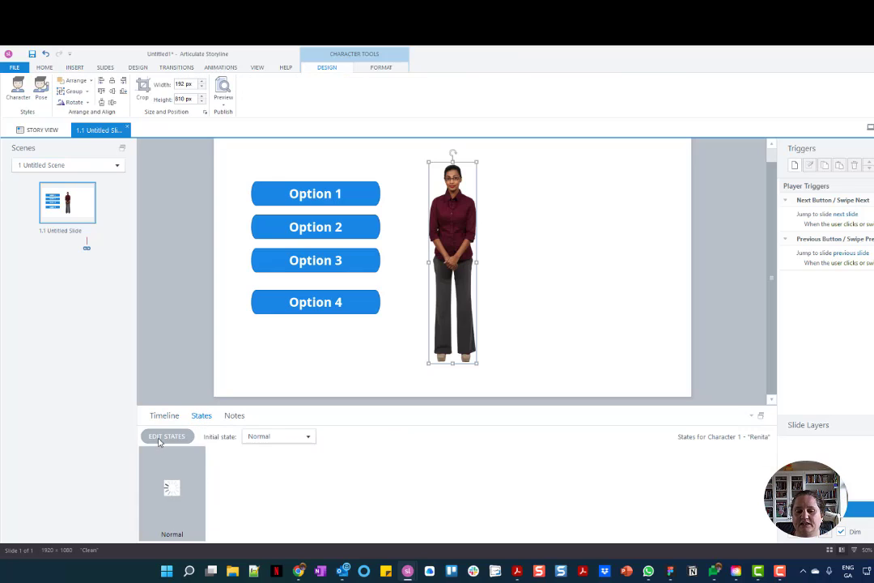
{"action": "left_click", "coordinate": [164, 438]}
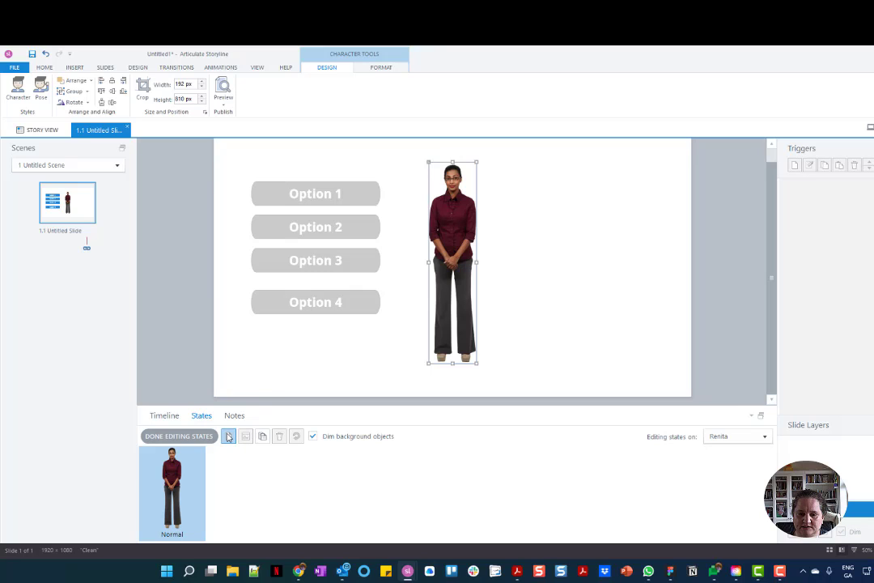
{"action": "left_click", "coordinate": [229, 437]}
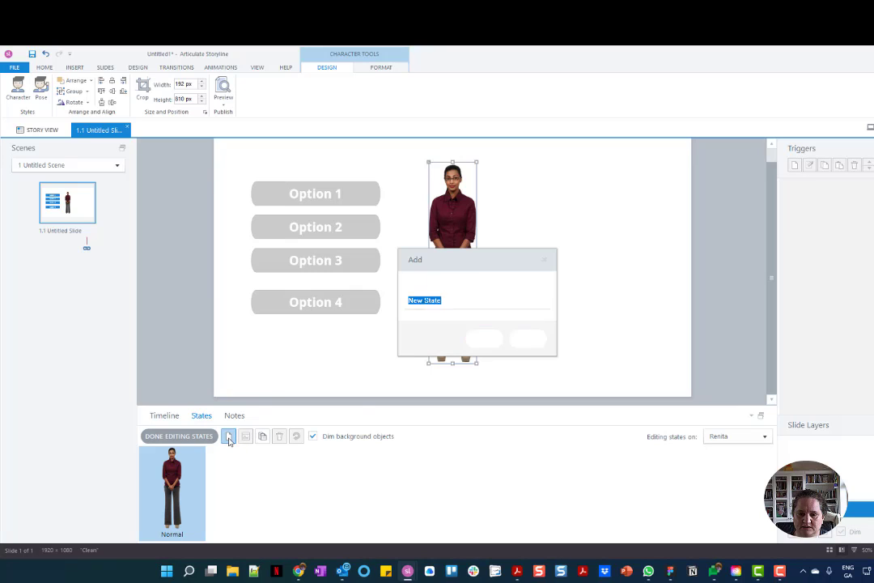
{"action": "left_click", "coordinate": [544, 301]}
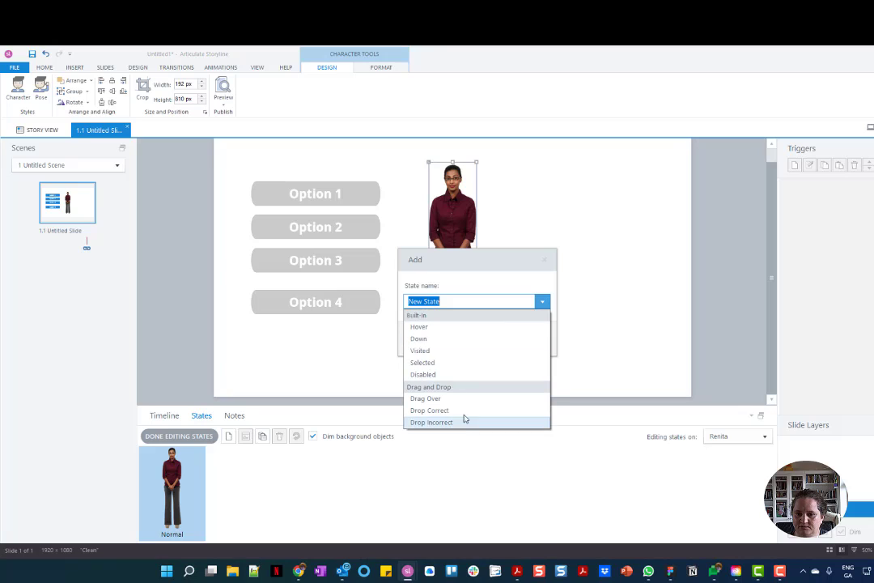
{"action": "left_click", "coordinate": [420, 327]}
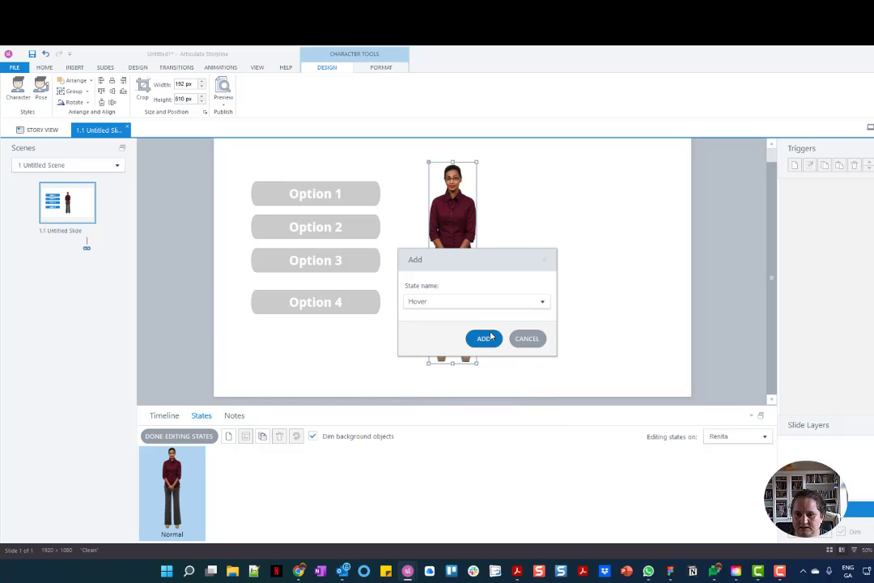
{"action": "left_click", "coordinate": [484, 338]}
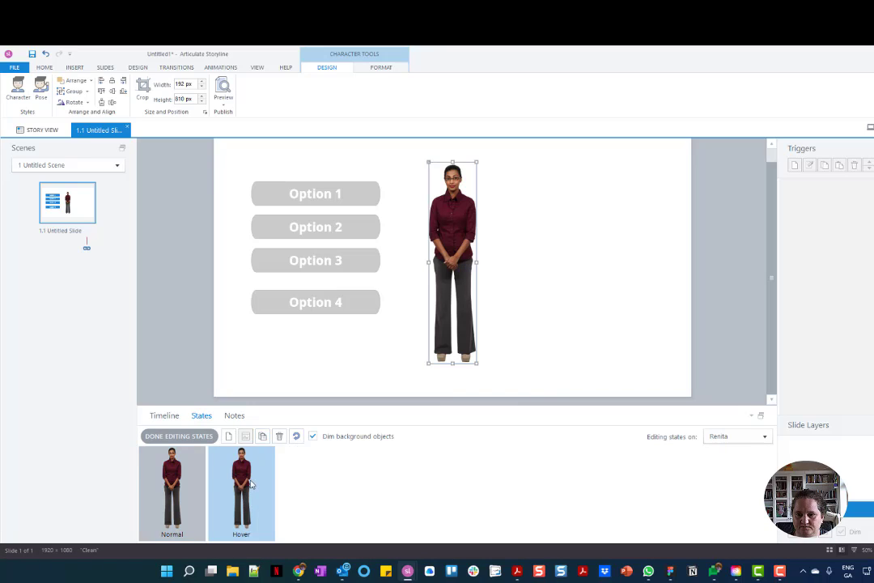
Change the character's Hover state to the cheering pose with both arms raised and finish editing its states.
{"action": "left_click", "coordinate": [41, 91]}
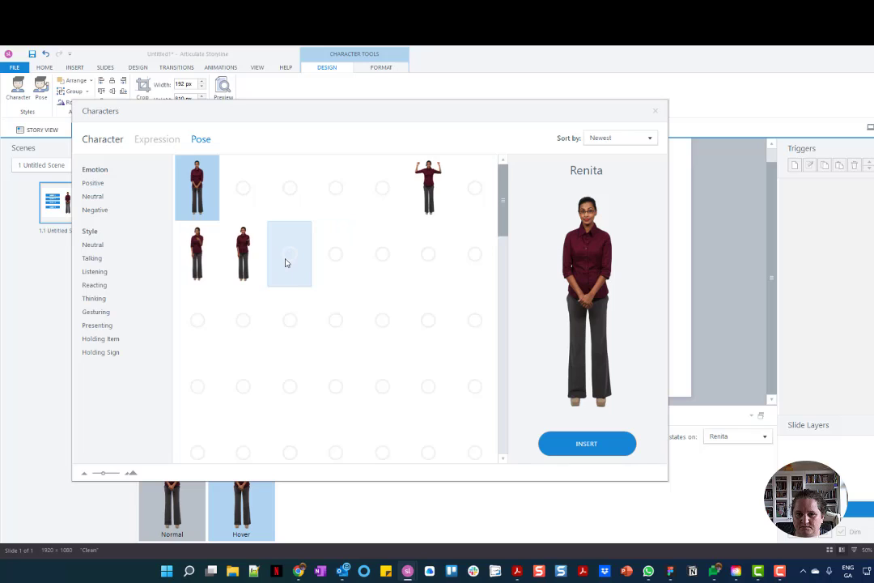
{"action": "left_click", "coordinate": [429, 176]}
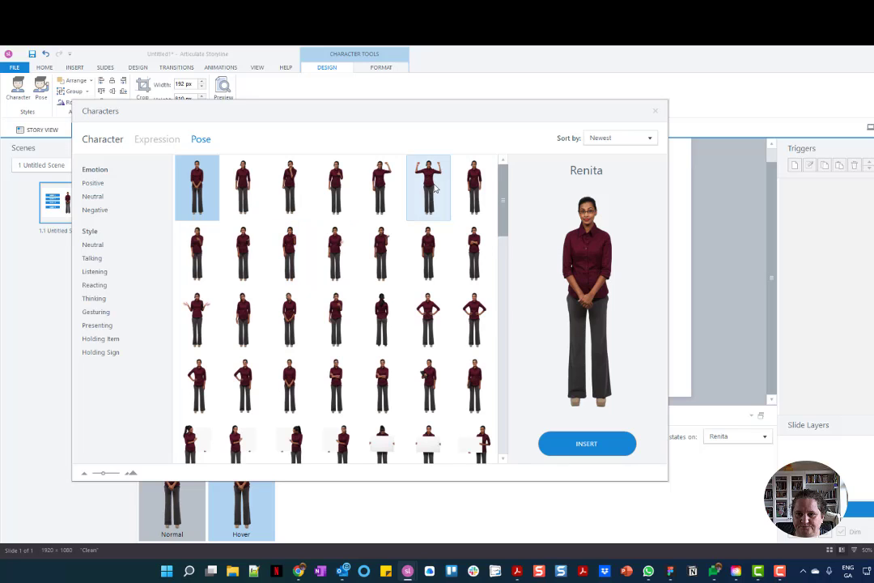
{"action": "left_click", "coordinate": [597, 447]}
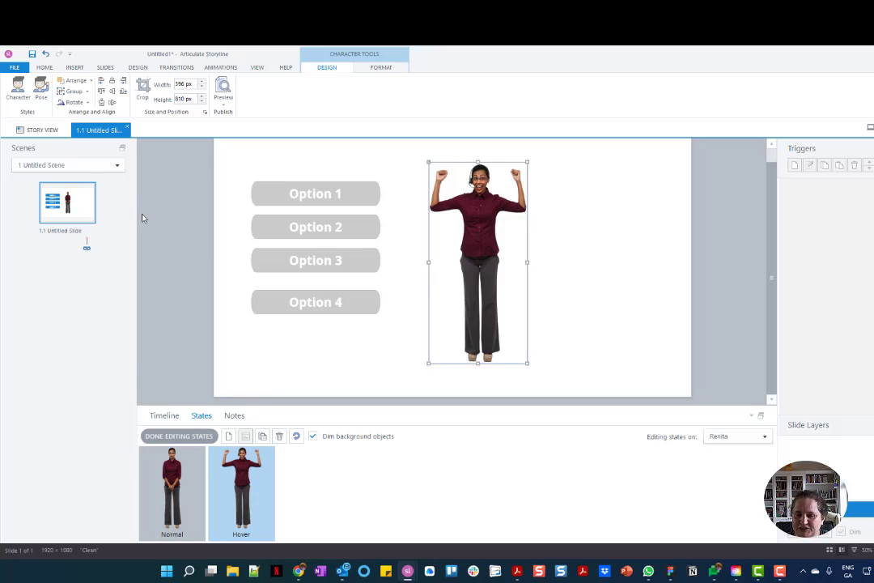
{"action": "left_click", "coordinate": [76, 67]}
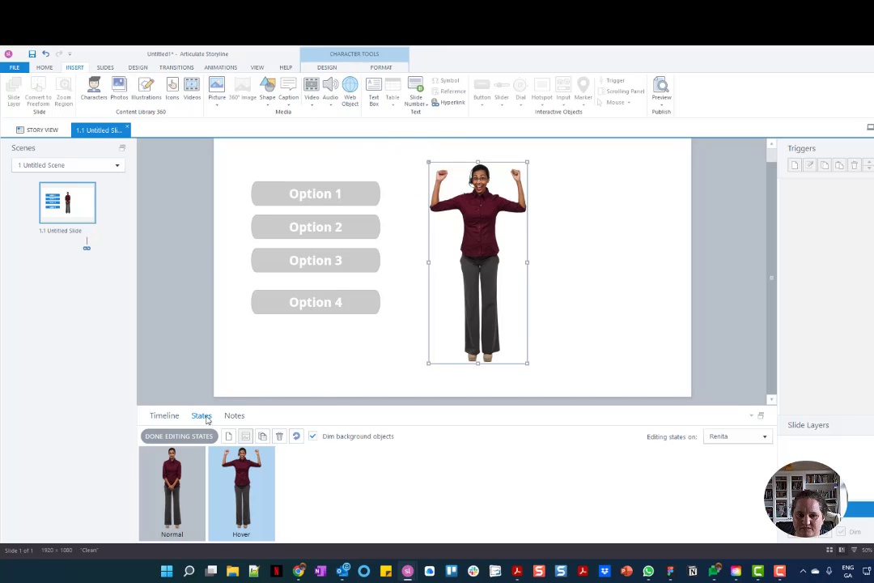
{"action": "left_click", "coordinate": [179, 436]}
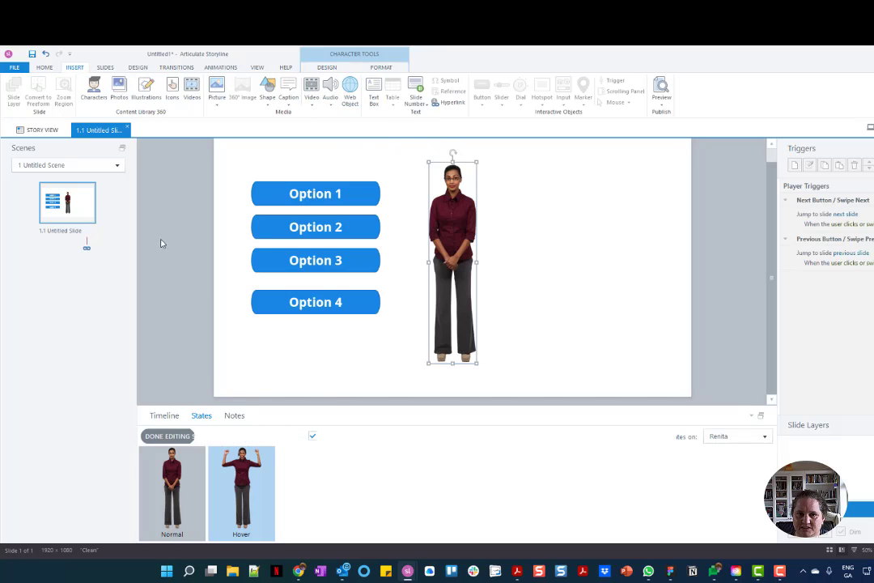
Draw an oval shape in the empty area of the slide beside the character.
{"action": "left_click", "coordinate": [267, 89]}
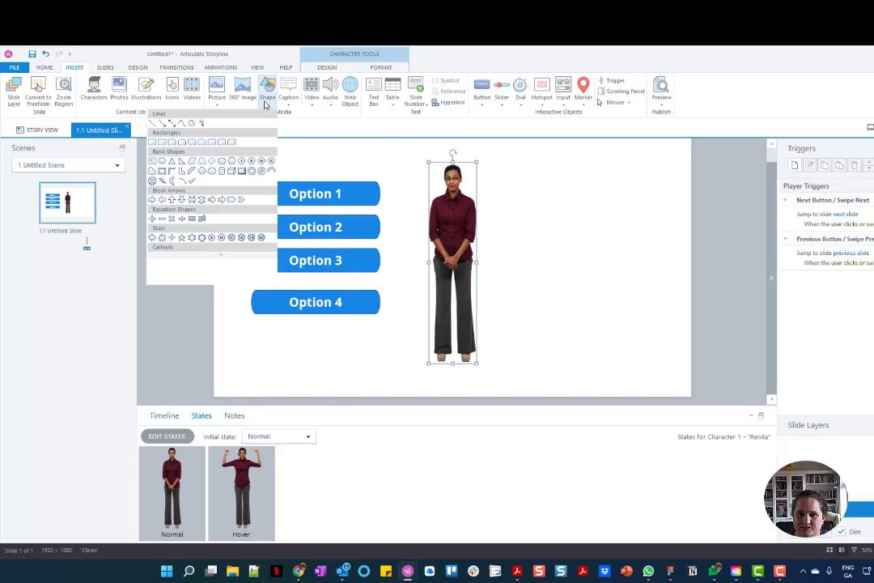
{"action": "left_click", "coordinate": [163, 162]}
{"action": "left_click_drag", "start_coordinate": [537, 197], "coordinate": [610, 260]}
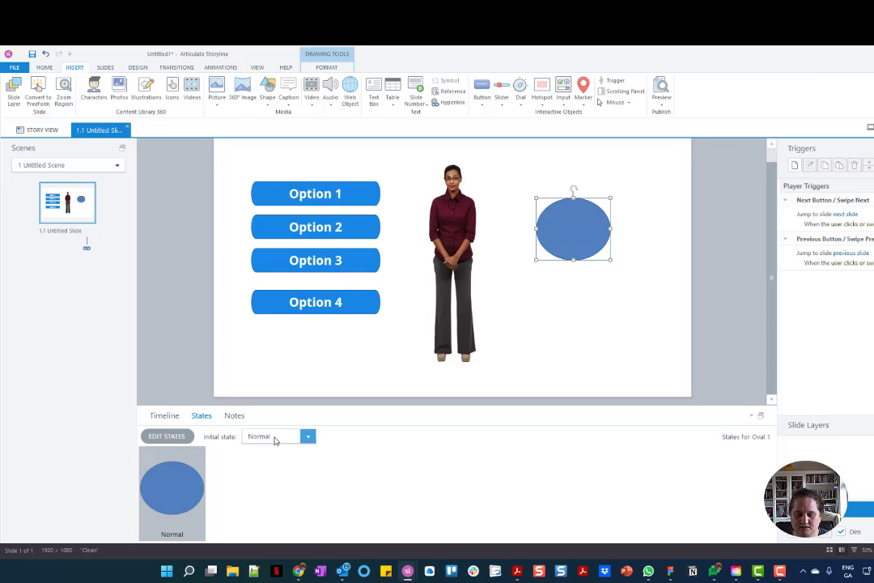
Add the built-in Hover state to the oval.
{"action": "left_click", "coordinate": [155, 438]}
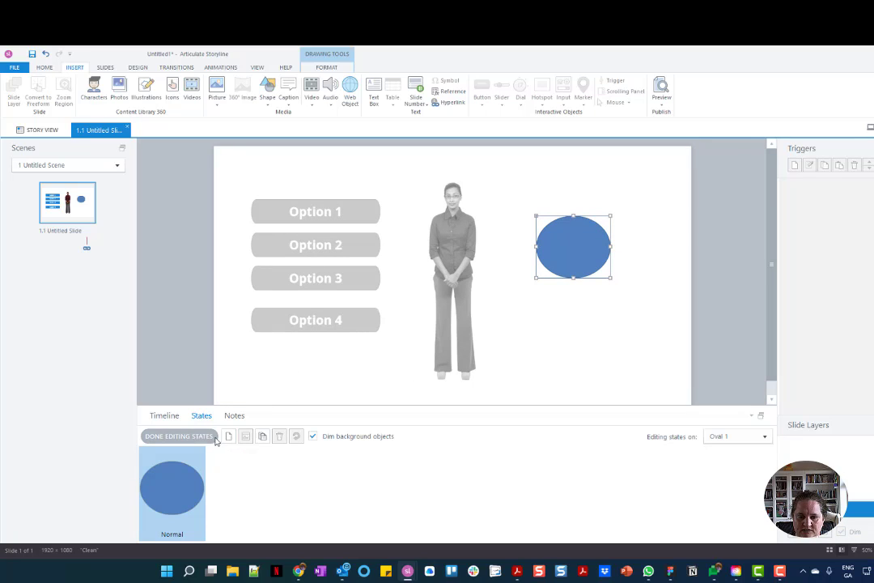
{"action": "left_click", "coordinate": [228, 436]}
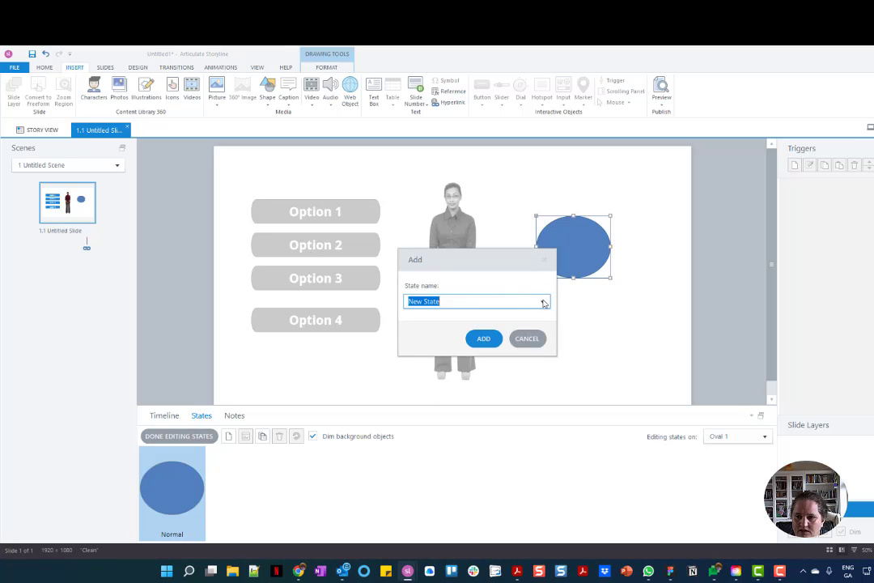
{"action": "left_click", "coordinate": [541, 301]}
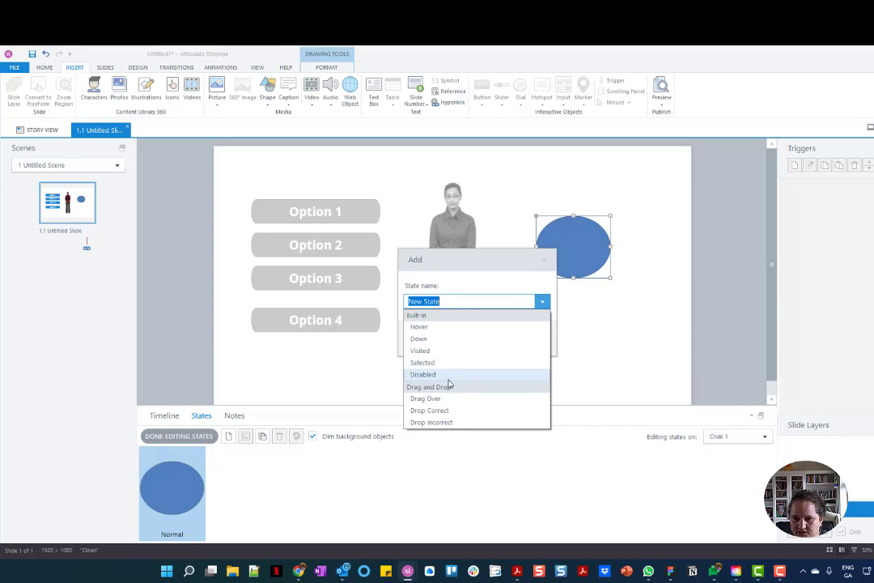
{"action": "left_click", "coordinate": [420, 327]}
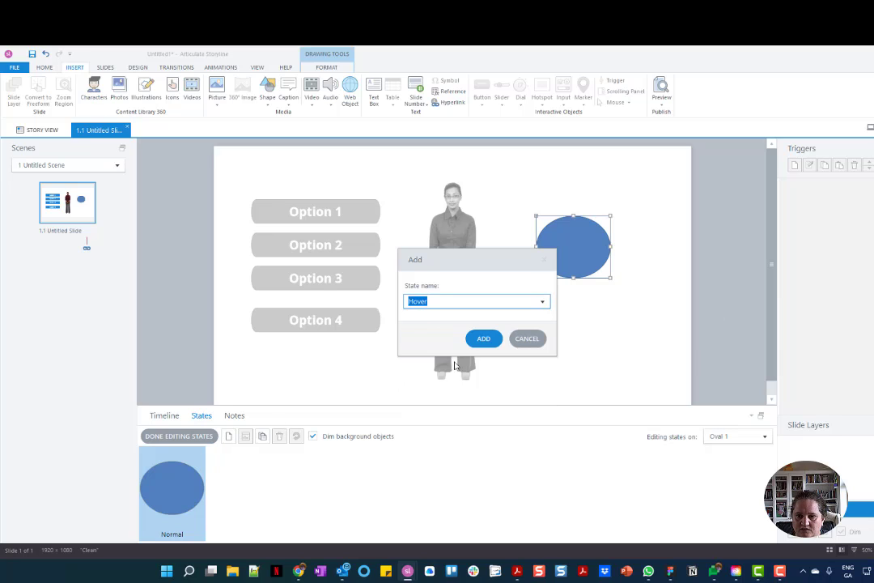
{"action": "left_click", "coordinate": [483, 338]}
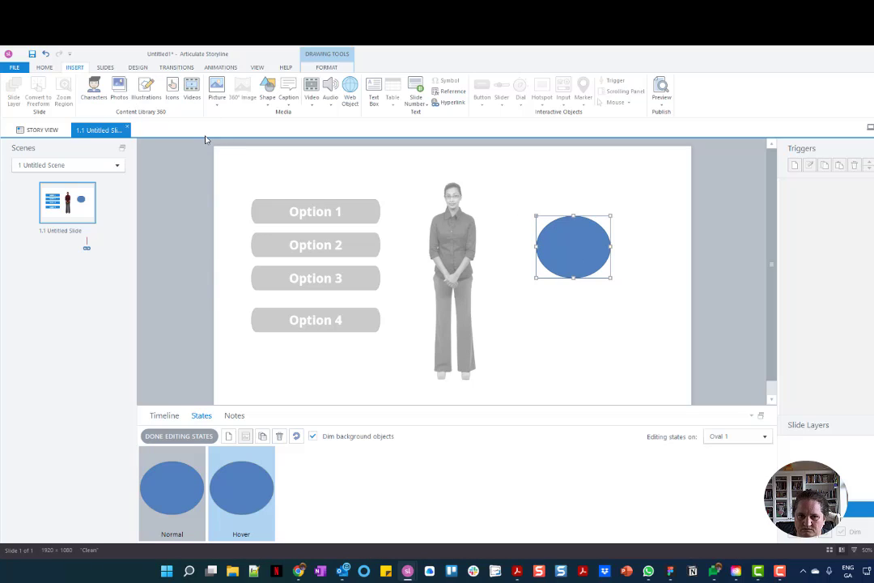
Replace the oval in its Hover state with a rounded rectangle about 532 px wide and 302 px high.
{"action": "key", "text": "Delete"}
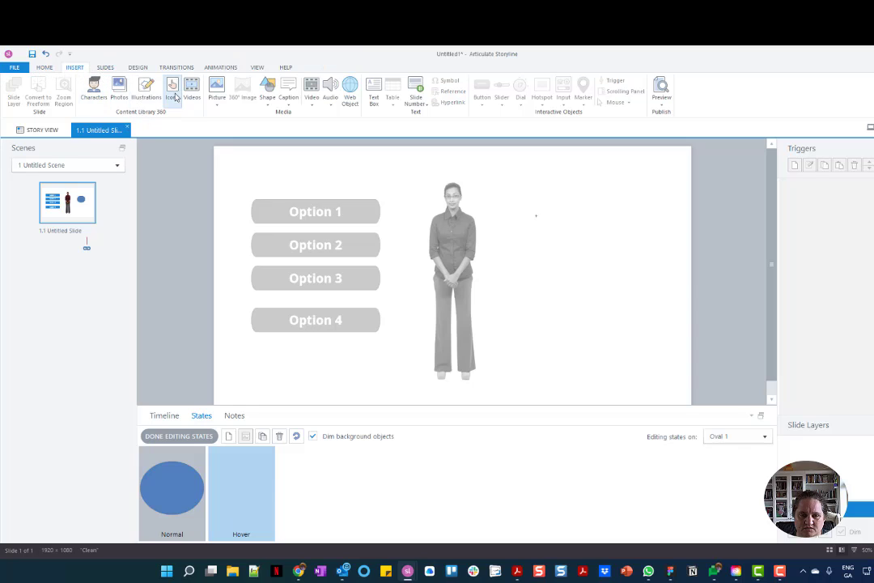
{"action": "left_click", "coordinate": [267, 99]}
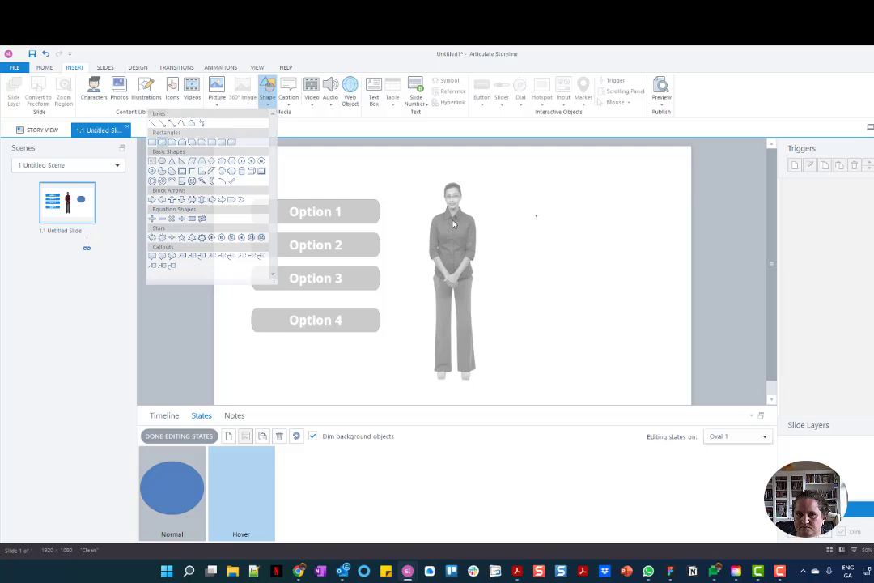
{"action": "left_click", "coordinate": [152, 141]}
{"action": "left_click_drag", "start_coordinate": [505, 201], "coordinate": [636, 276]}
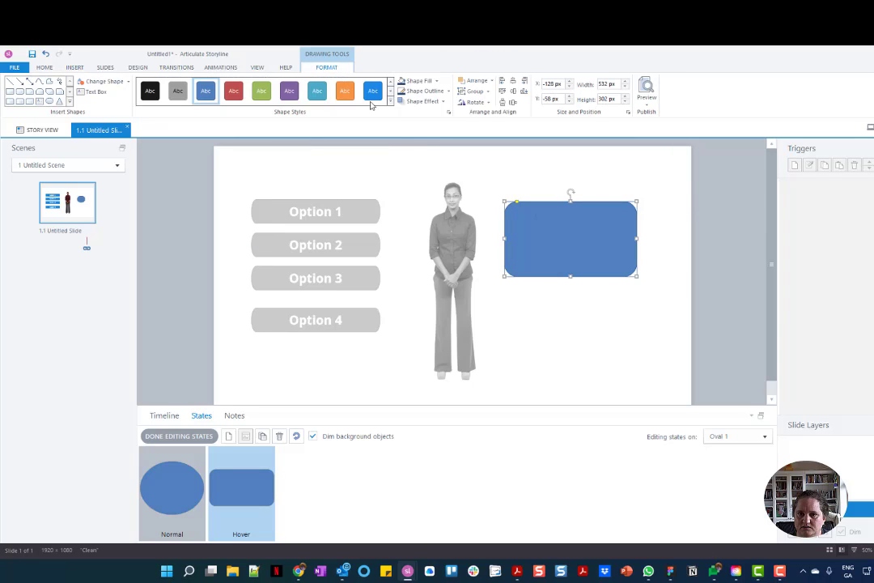
Give the rounded rectangle in the oval's Hover state an orange fill and a perspective shadow cast below it, then finish editing the states.
{"action": "left_click", "coordinate": [436, 81]}
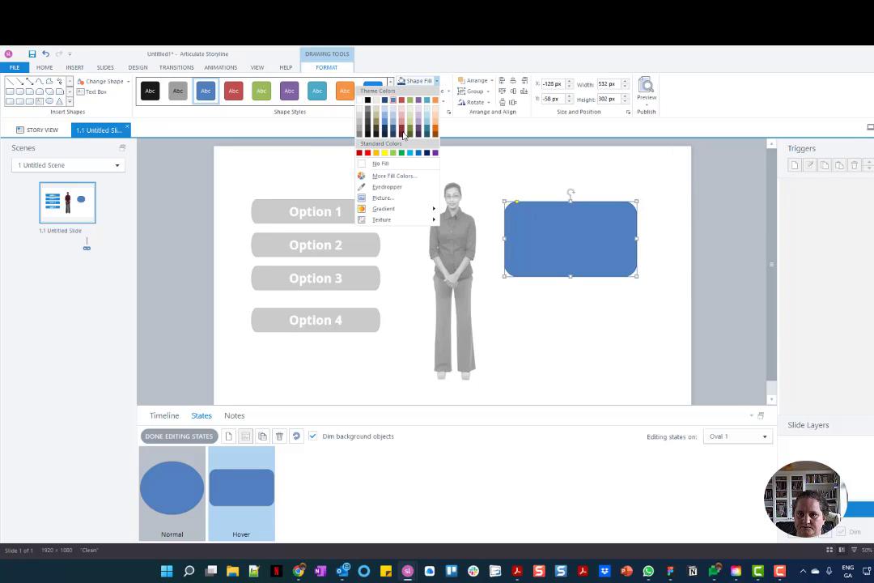
{"action": "left_click", "coordinate": [435, 101]}
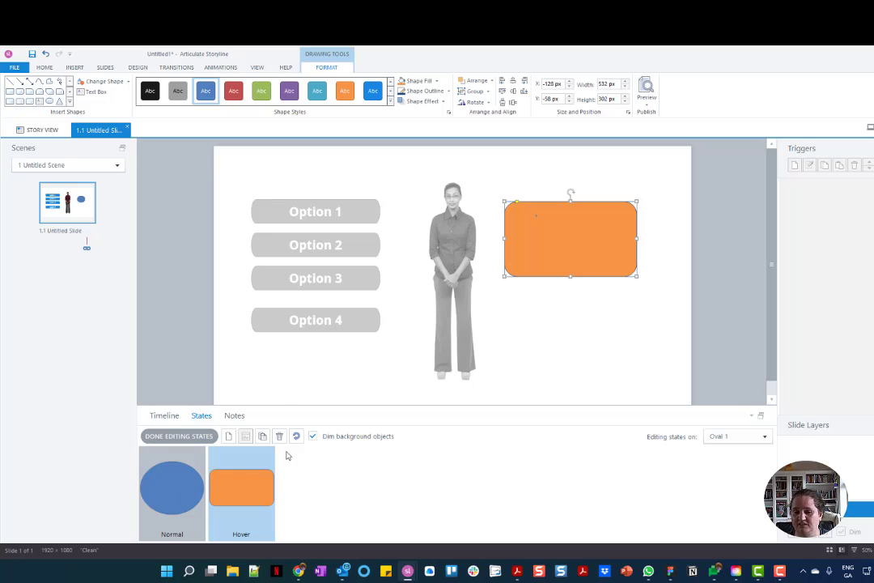
{"action": "left_click", "coordinate": [425, 101]}
{"action": "mouse_move", "coordinate": [441, 118]}
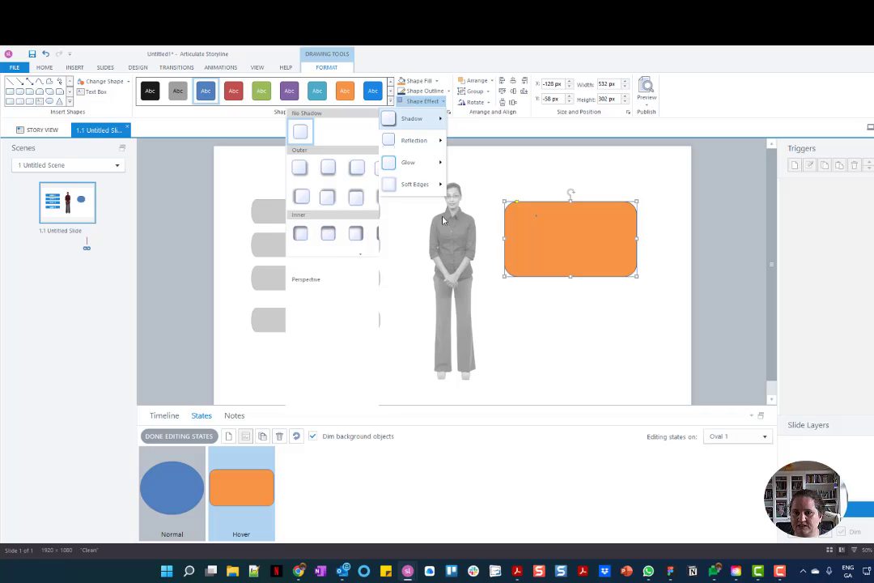
{"action": "left_click", "coordinate": [324, 381]}
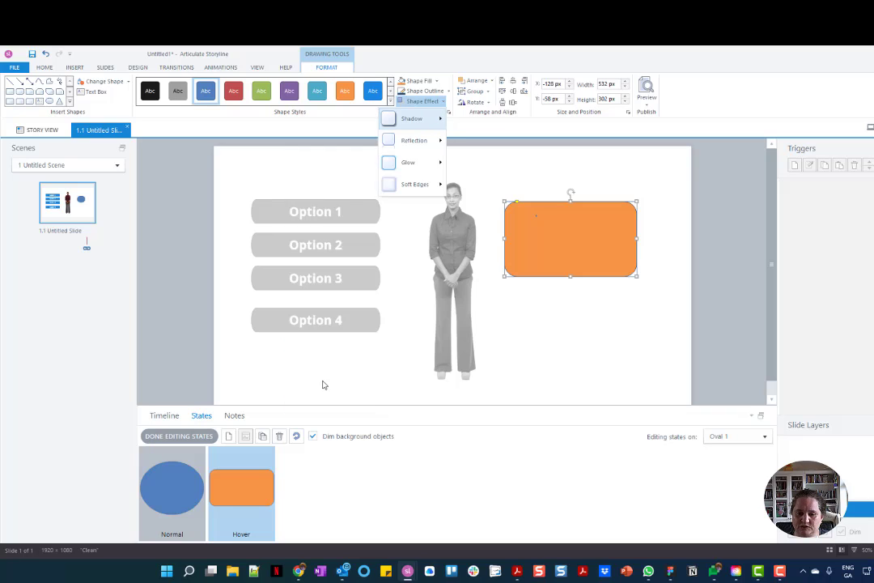
{"action": "left_click", "coordinate": [603, 388]}
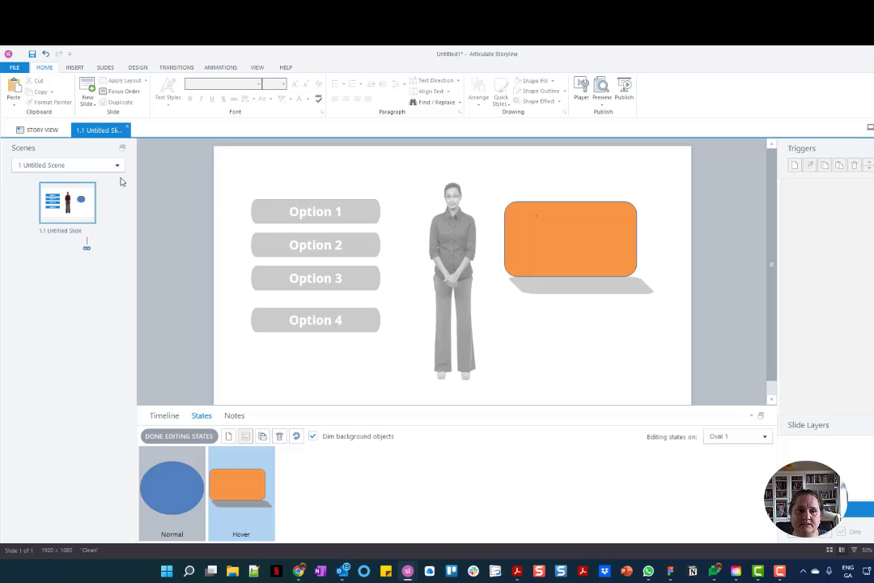
{"action": "left_click", "coordinate": [171, 437]}
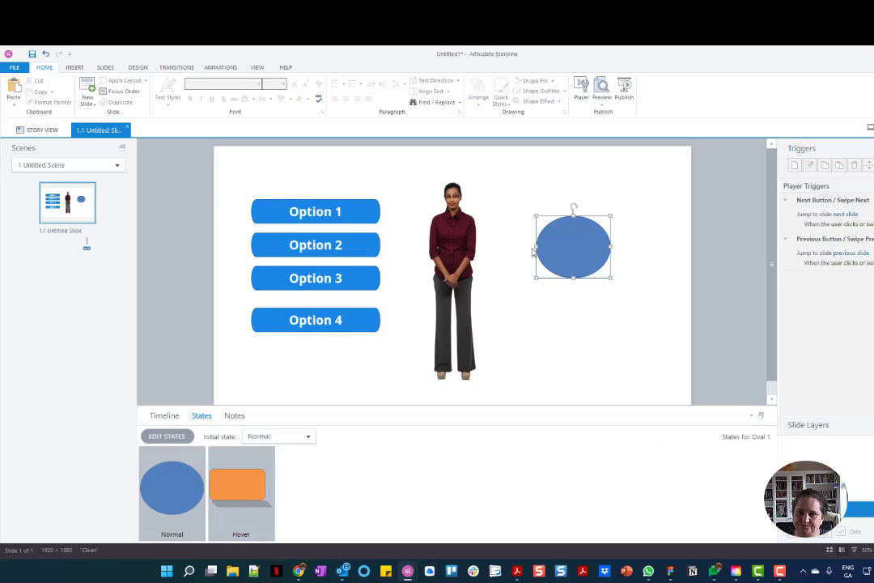
Preview this slide, test the states of the Option 1 to Option 4 buttons by selecting each one, and close the preview.
{"action": "left_click", "coordinate": [647, 100]}
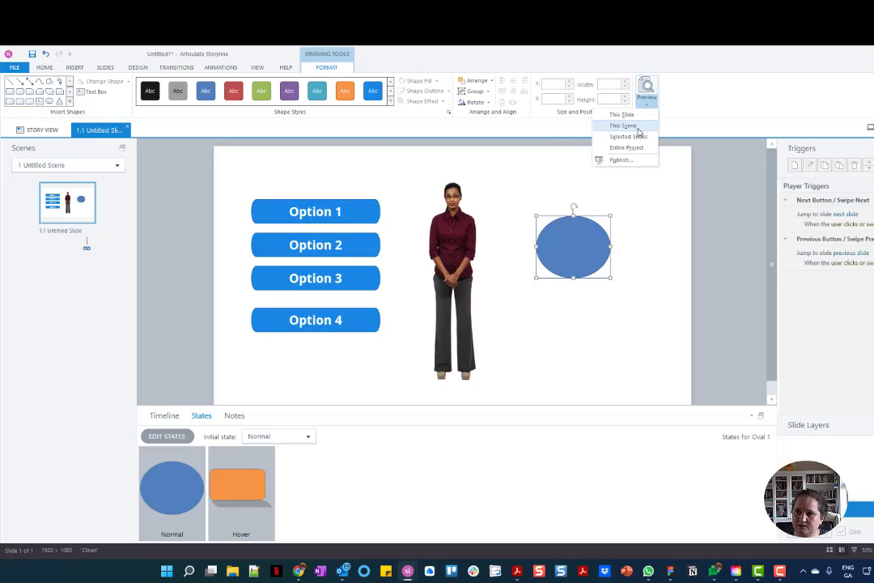
{"action": "left_click", "coordinate": [623, 115]}
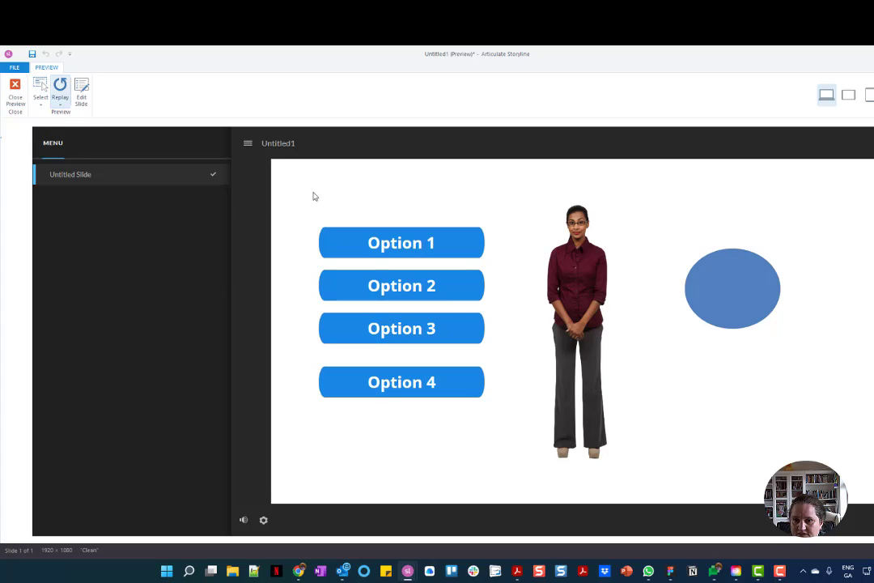
{"action": "left_click", "coordinate": [414, 251]}
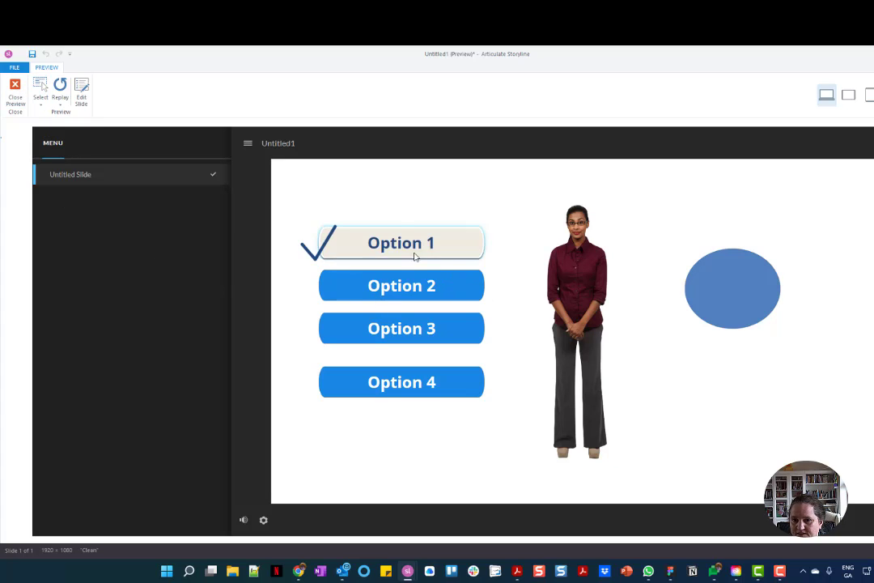
{"action": "left_click", "coordinate": [389, 286]}
{"action": "left_click", "coordinate": [414, 336]}
{"action": "left_click", "coordinate": [413, 387]}
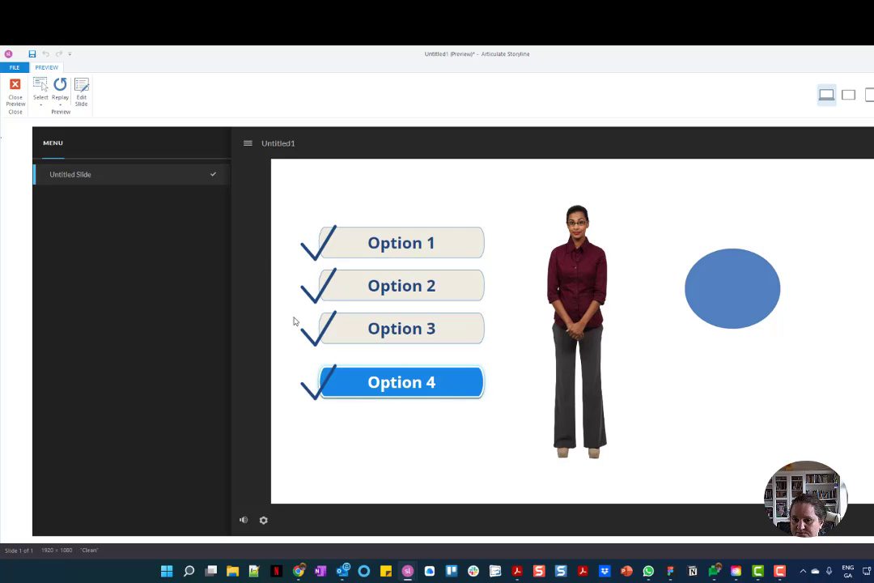
{"action": "left_click", "coordinate": [17, 91]}
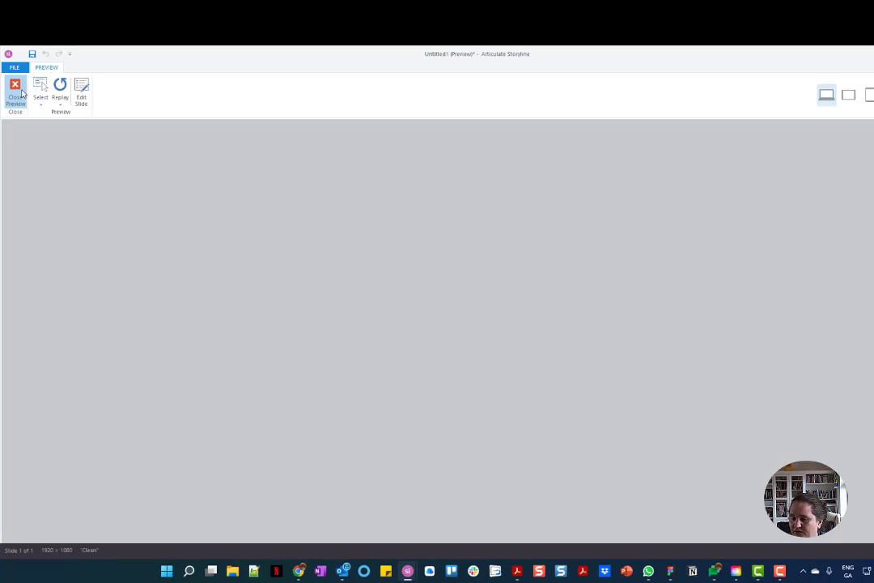